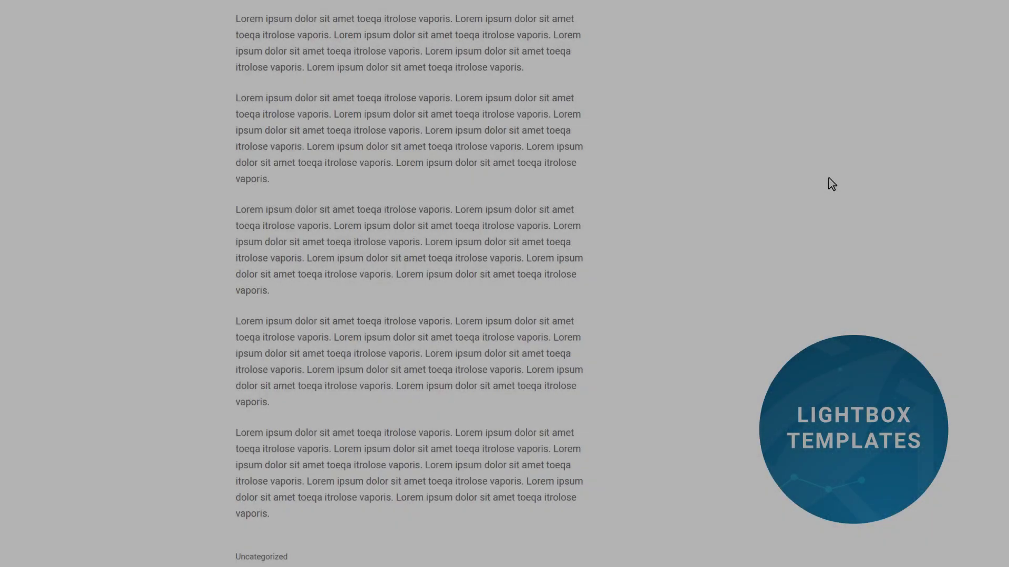
# Advance the lightbox demo to its email step and open the inline form's email popup.
pyautogui.click(639, 328)
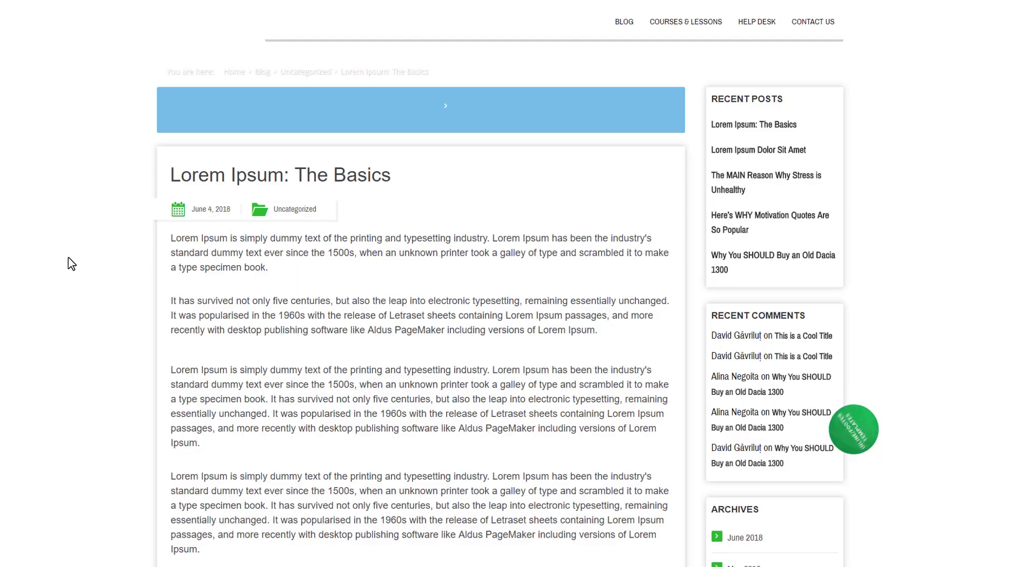
pyautogui.scroll(-10, 68, 264)
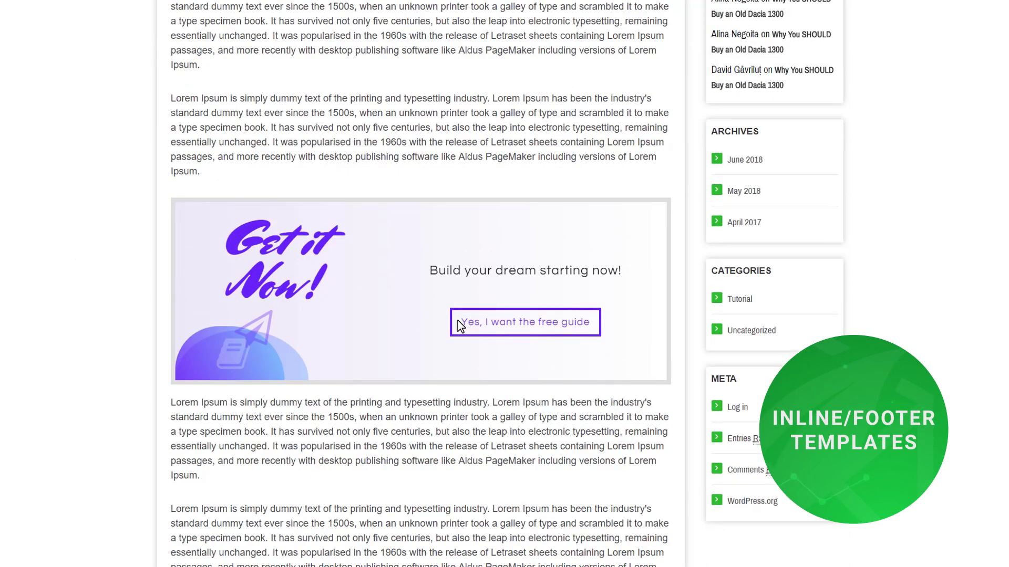
pyautogui.click(460, 326)
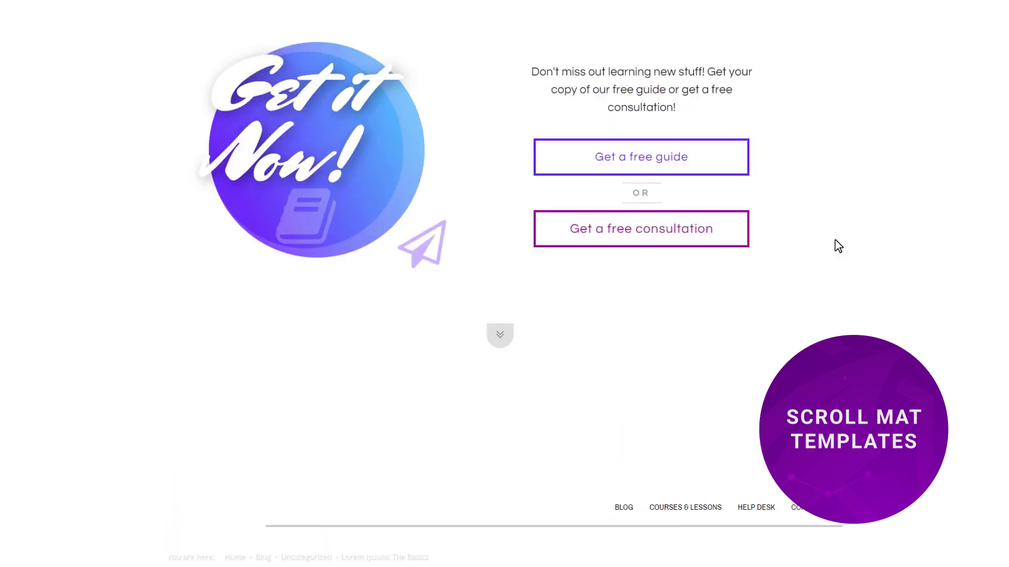
# Try the free consultation slide-in, reopen the newsletter popup, then open the 50% Off popup.
pyautogui.click(711, 339)
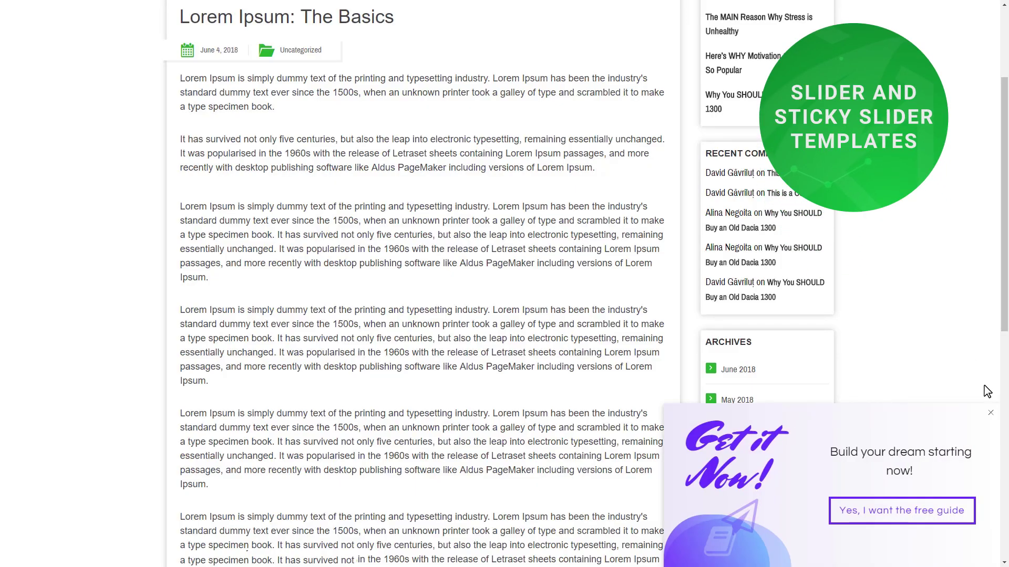
pyautogui.click(990, 413)
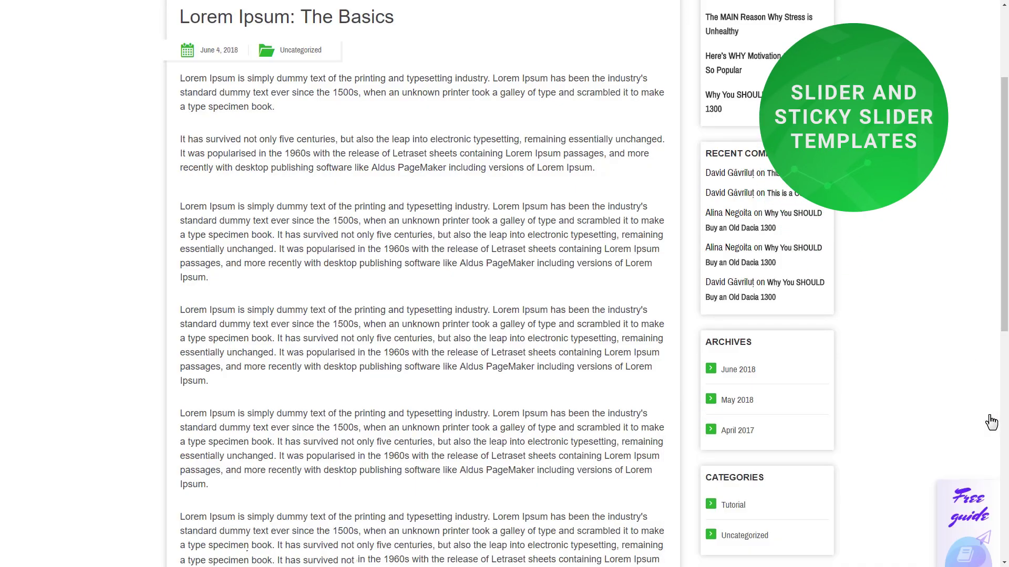
pyautogui.click(970, 558)
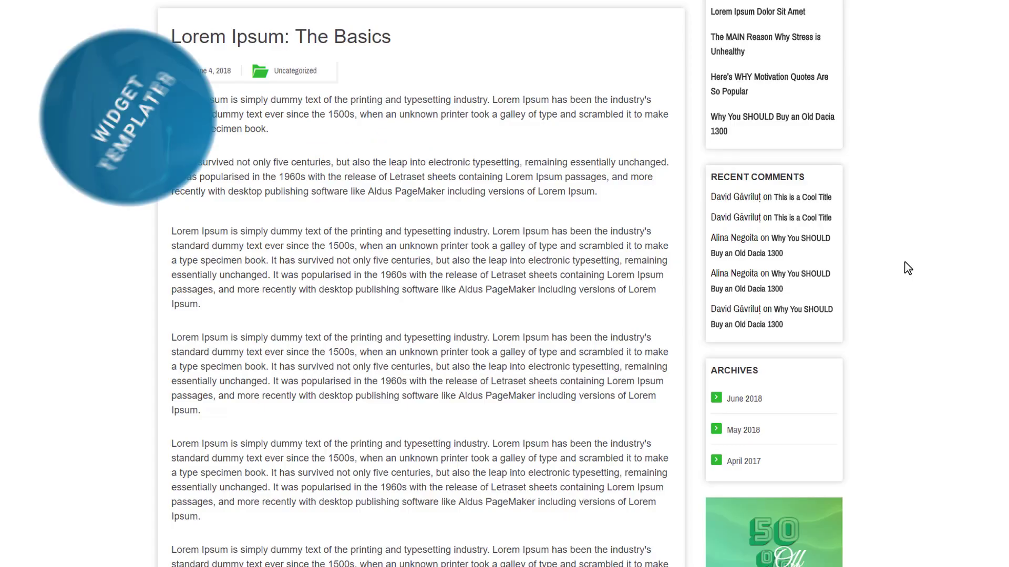
pyautogui.scroll(-5, 905, 268)
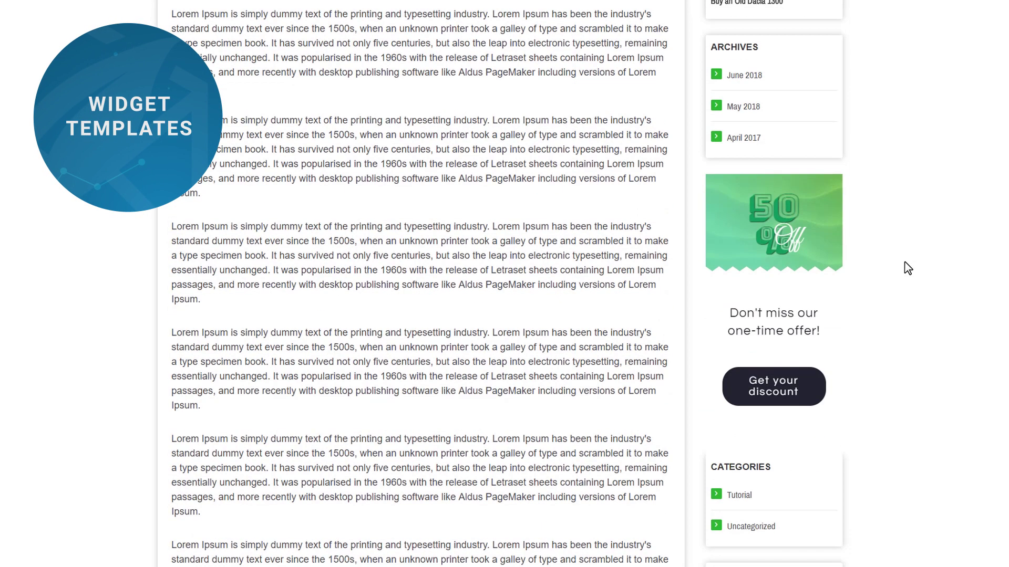
pyautogui.click(810, 394)
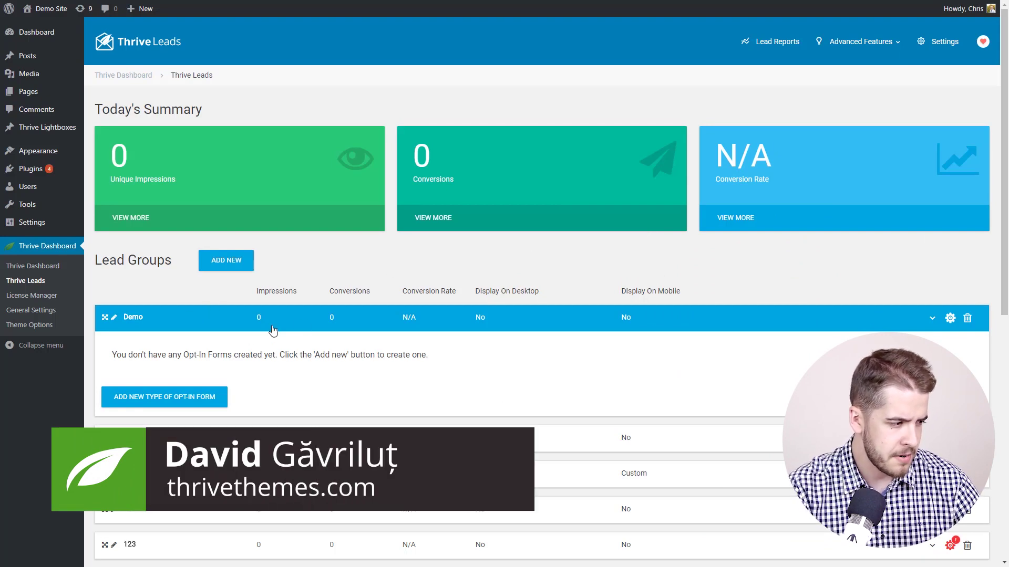
# Add a Lightbox form type to the Demo group and create a form named '1' in it.
pyautogui.click(167, 399)
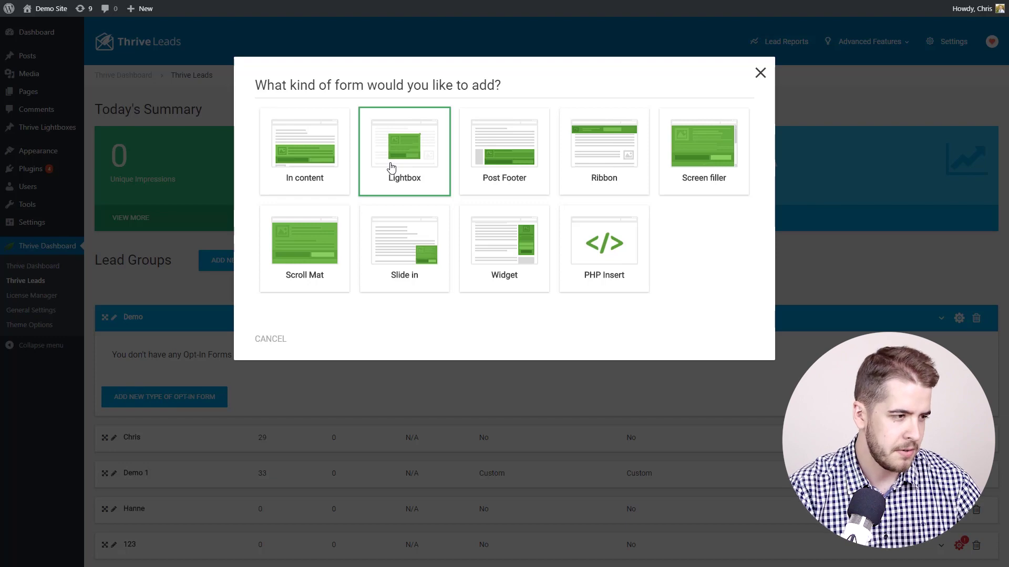
pyautogui.click(395, 158)
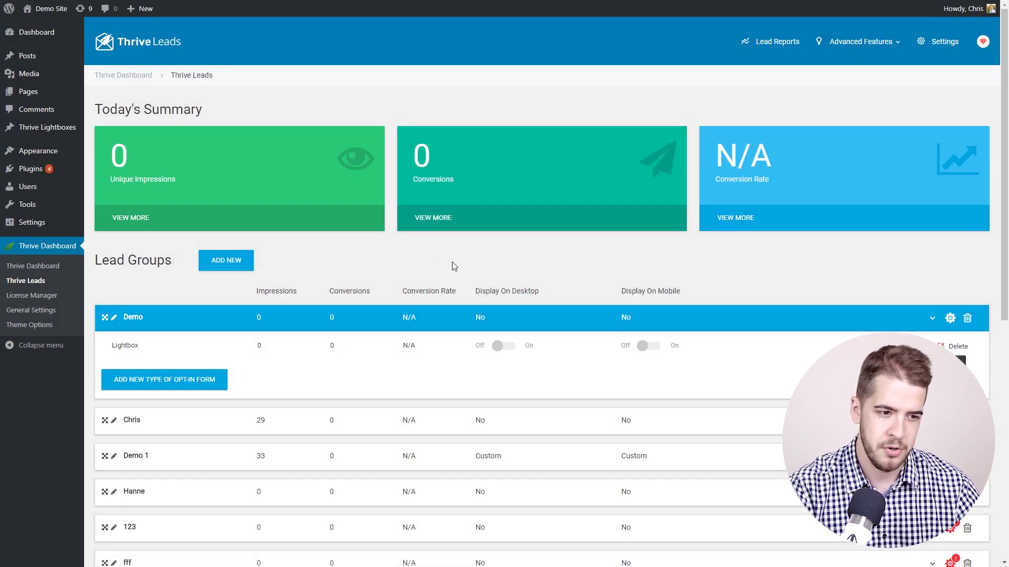
pyautogui.click(918, 347)
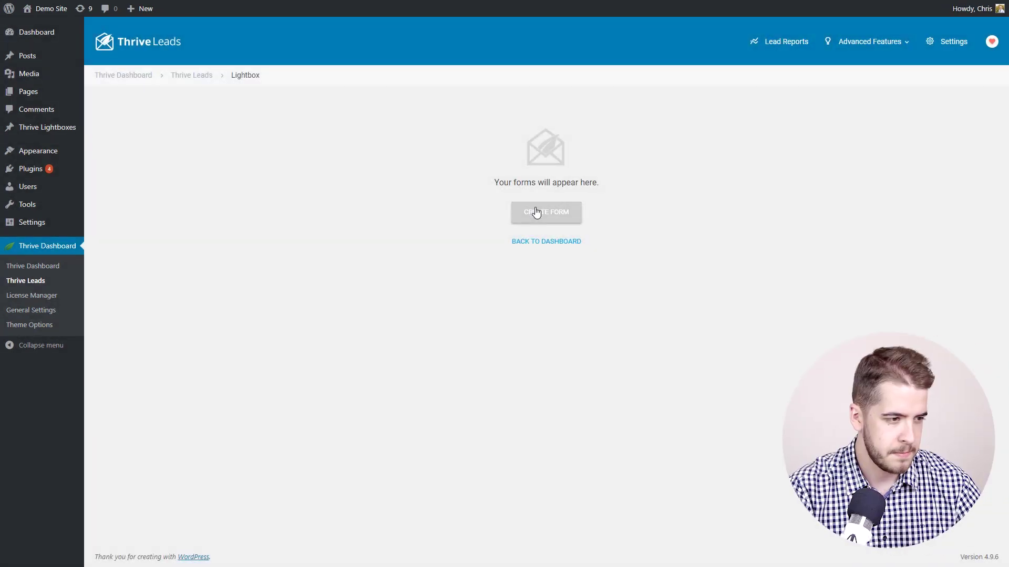
pyautogui.click(536, 212)
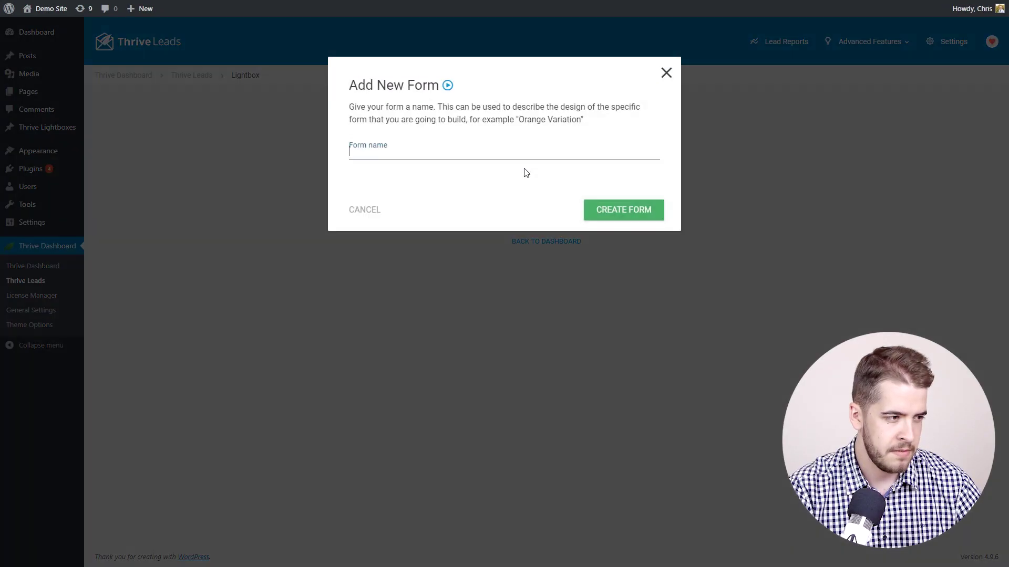
pyautogui.write('1')
pyautogui.click(640, 212)
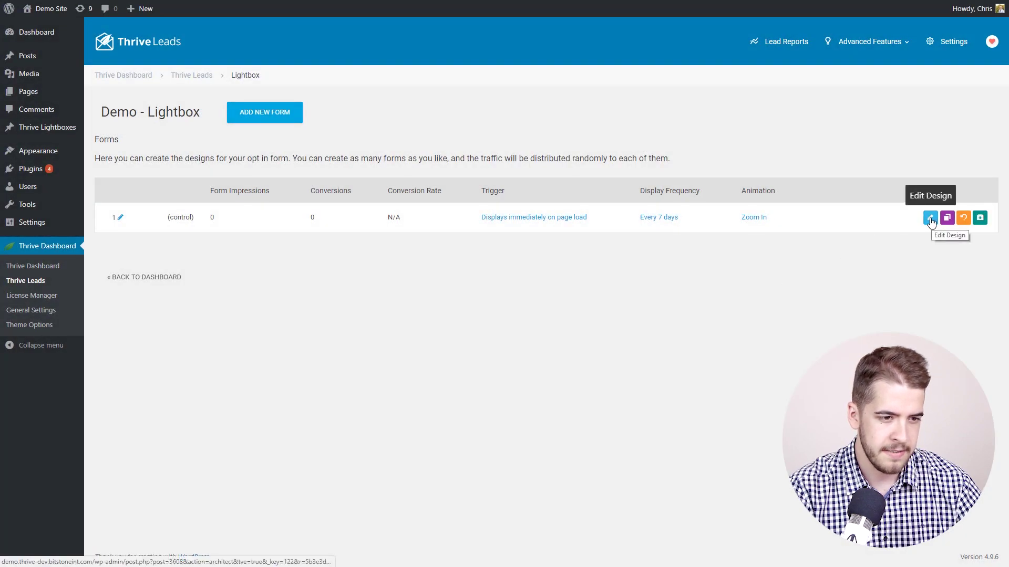
# Open form 1's design in Thrive Architect and start from the Typography 1-step template.
pyautogui.click(930, 219)
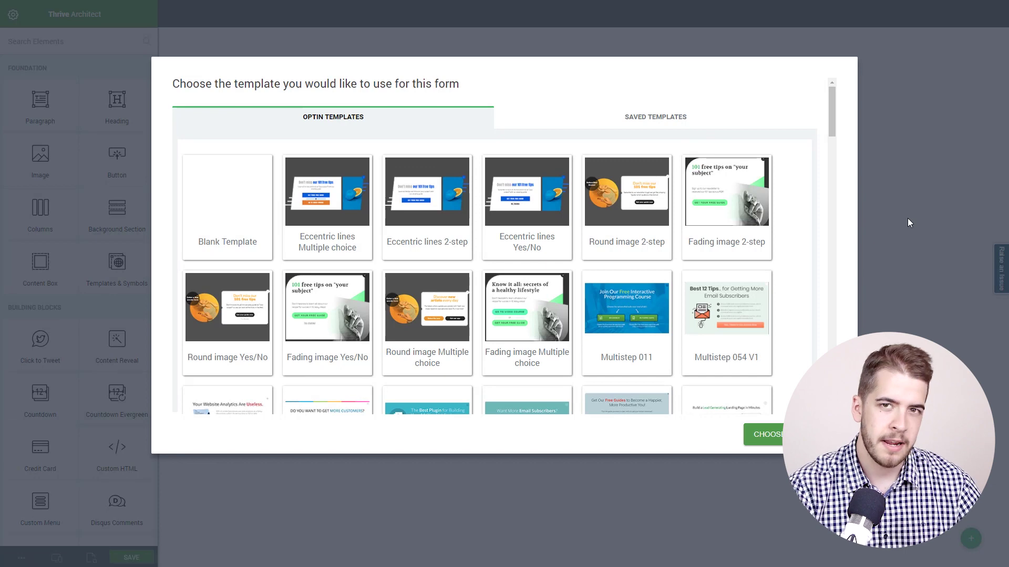
pyautogui.scroll(-2, 772, 126)
pyautogui.scroll(-6, 773, 127)
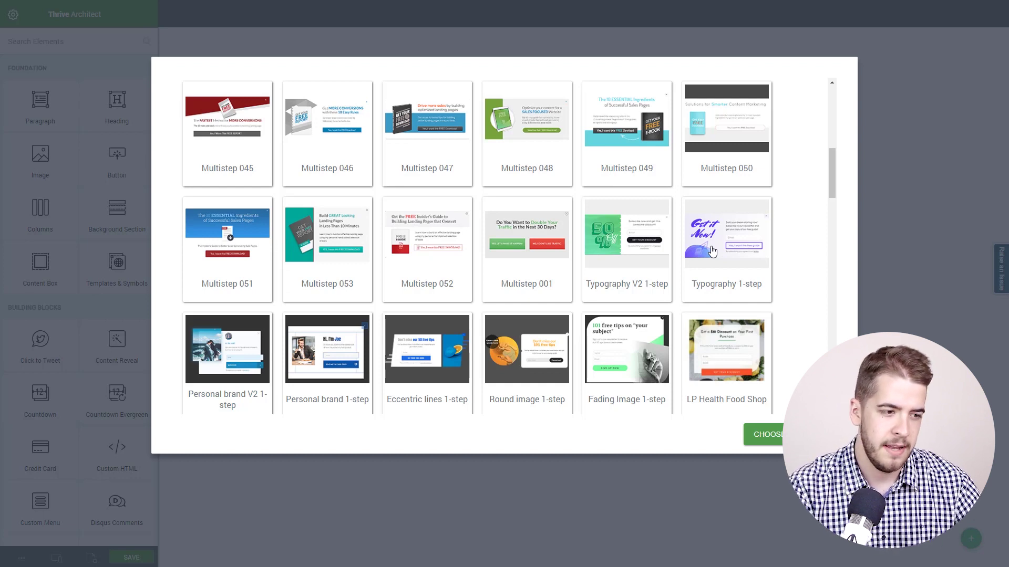
pyautogui.click(728, 237)
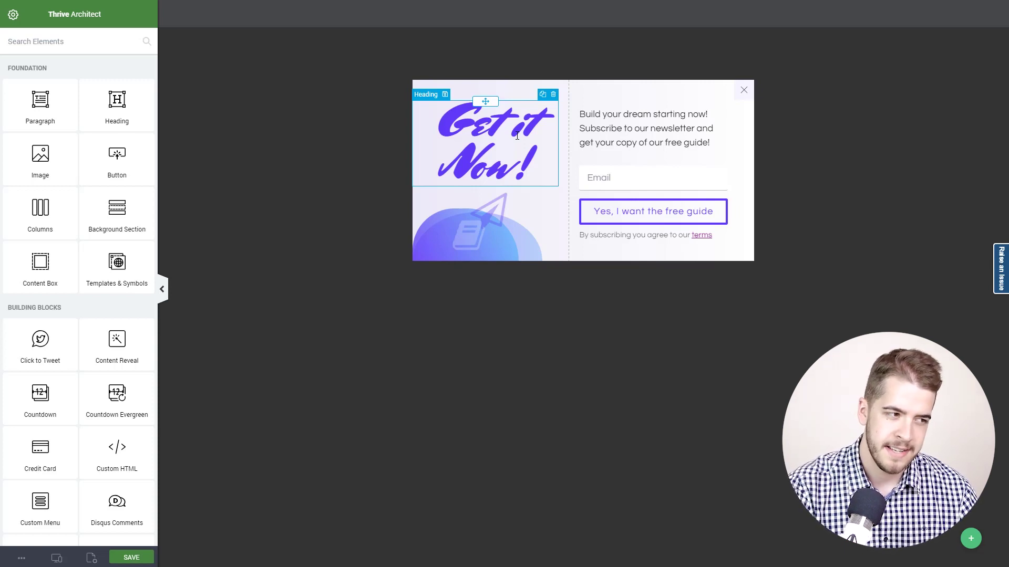
# Switch the 'Get it Now!' heading font from Mrs Sheppards to Mr Dafoe.
pyautogui.click(542, 172)
pyautogui.moveTo(542, 172); pyautogui.dragTo(435, 118)
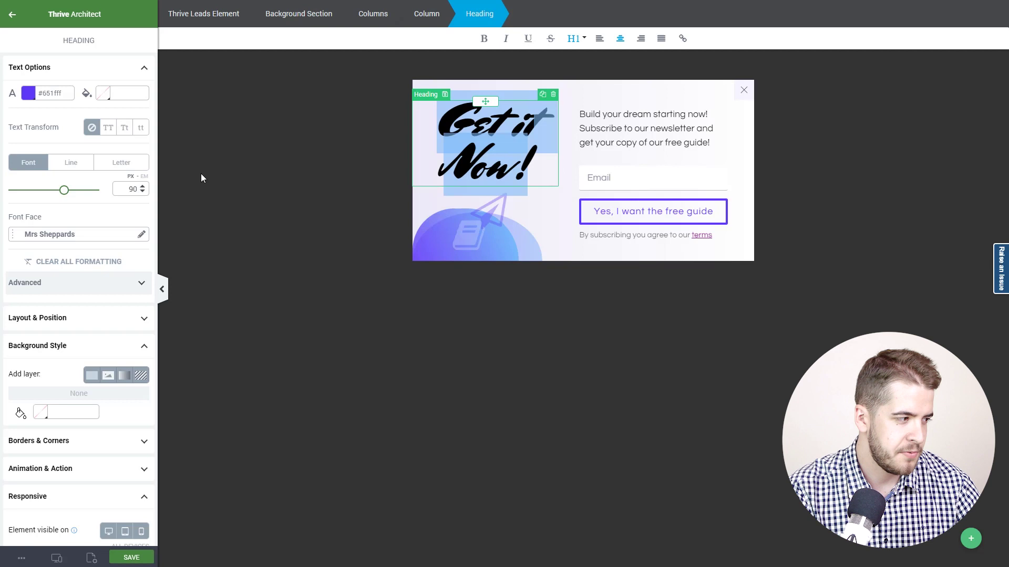
pyautogui.click(141, 235)
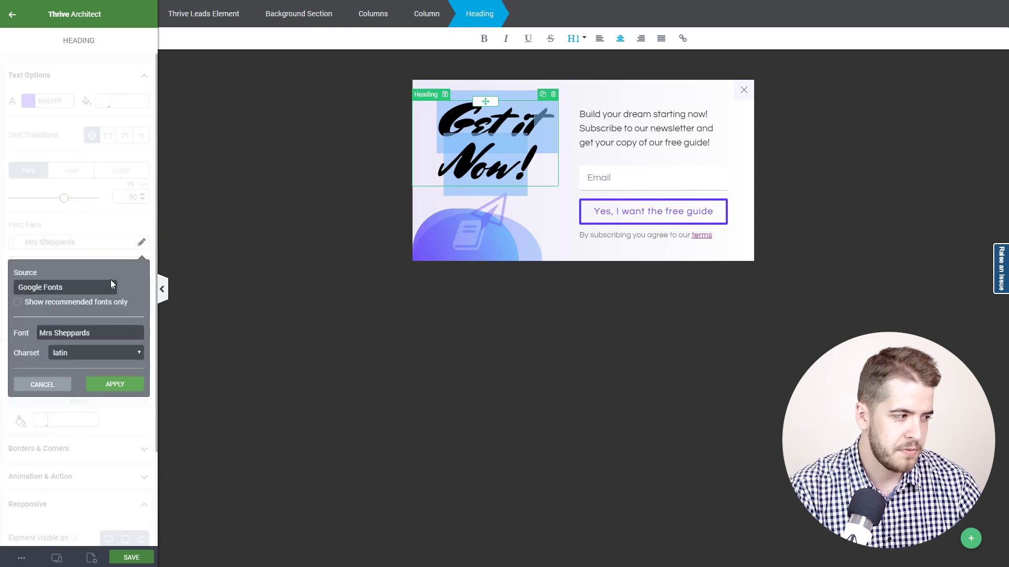
pyautogui.click(119, 333)
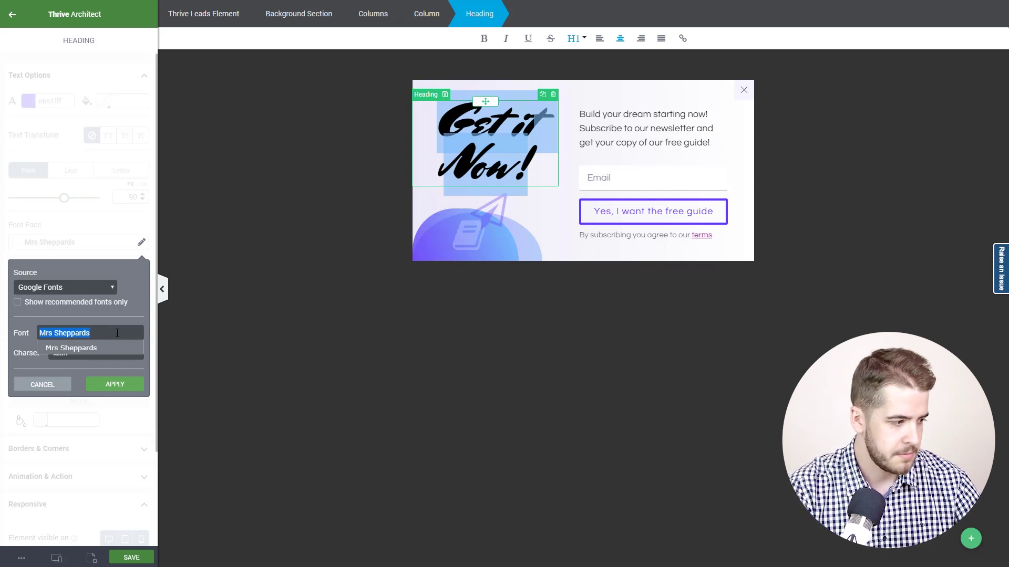
pyautogui.write('Mr Da')
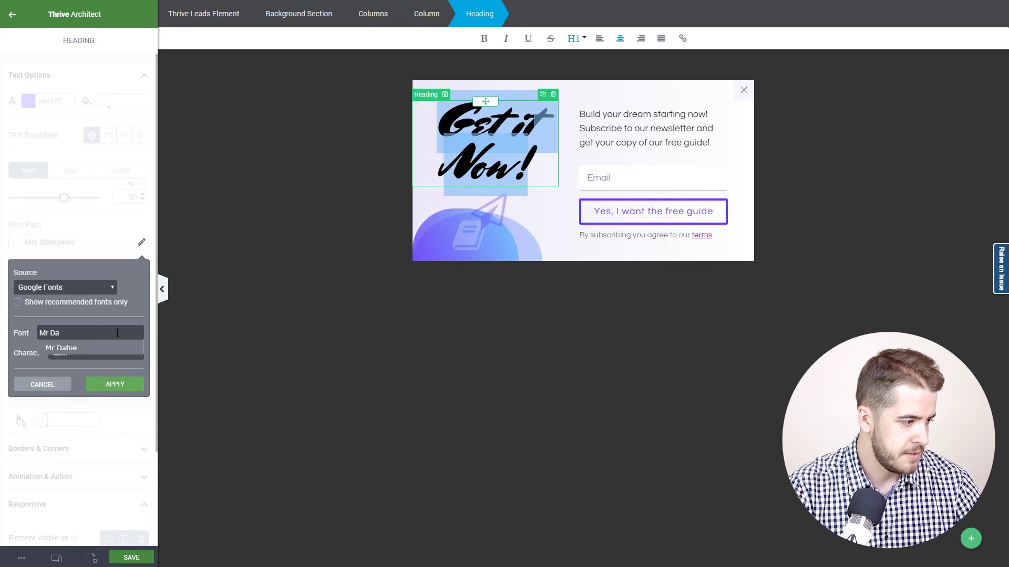
pyautogui.click(79, 348)
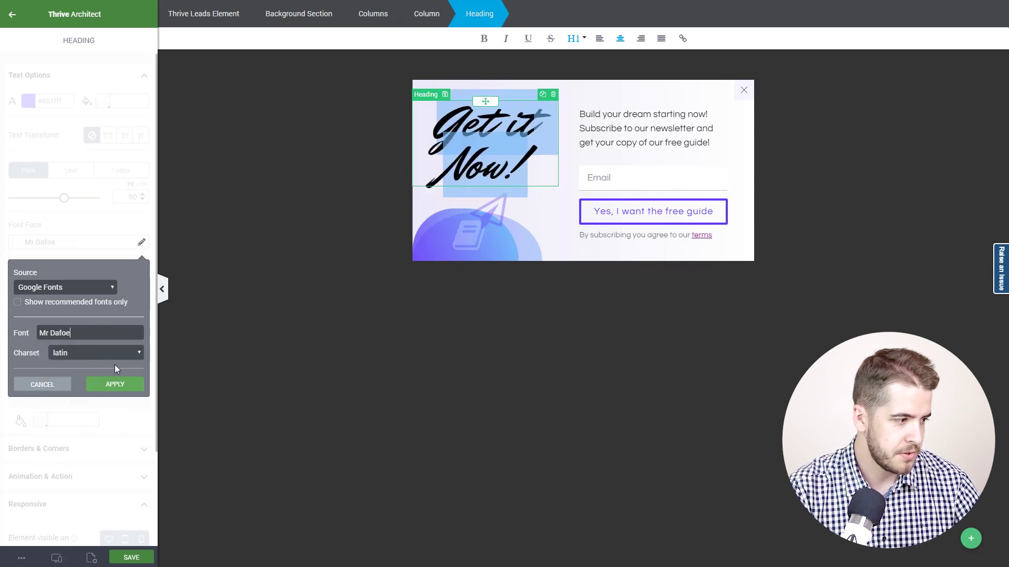
pyautogui.click(130, 388)
pyautogui.click(327, 208)
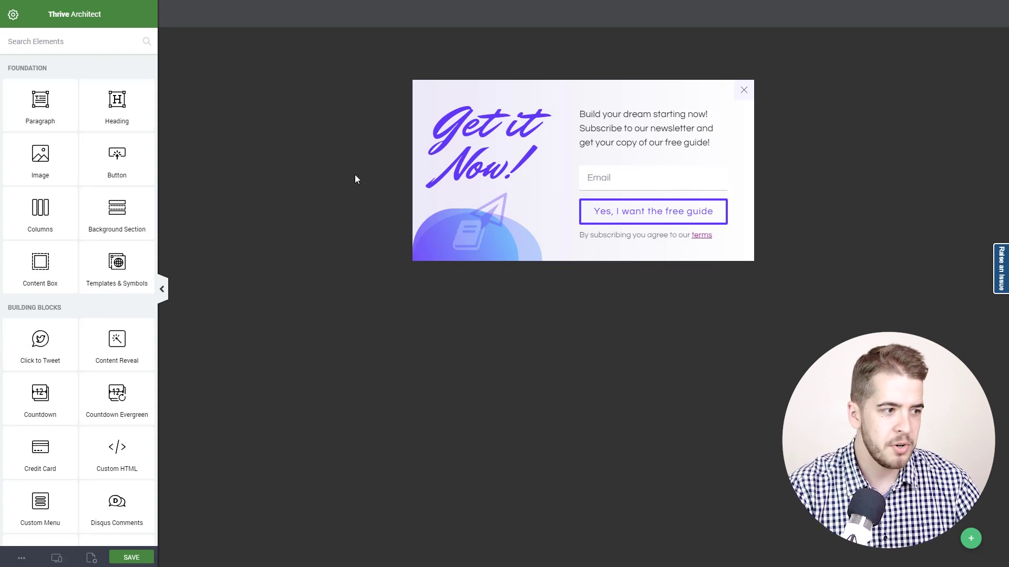
# Retype the heading as 'Sign Up Today!' and reduce its font size to 82 px.
pyautogui.click(537, 168)
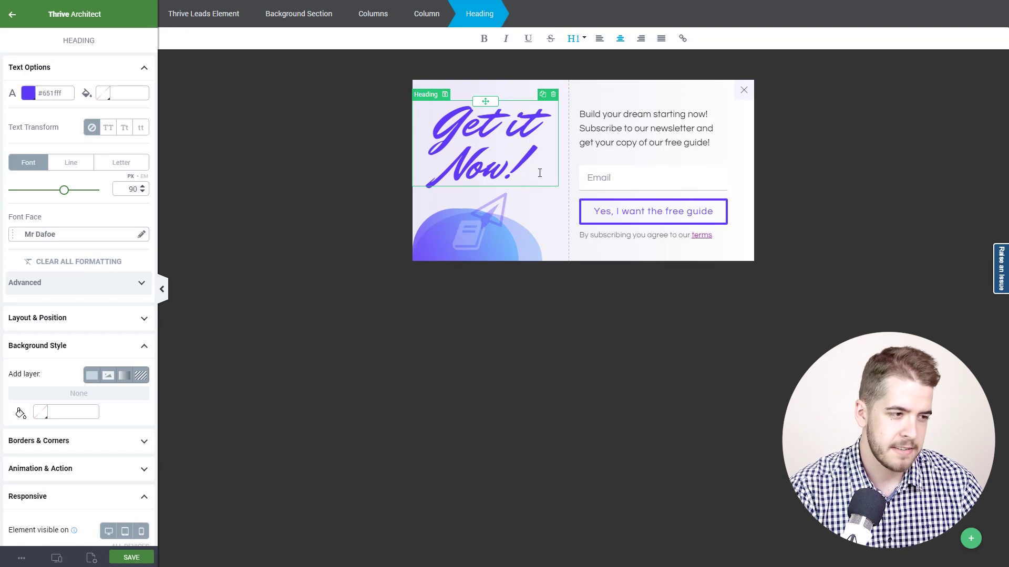
pyautogui.moveTo(541, 173); pyautogui.dragTo(433, 119)
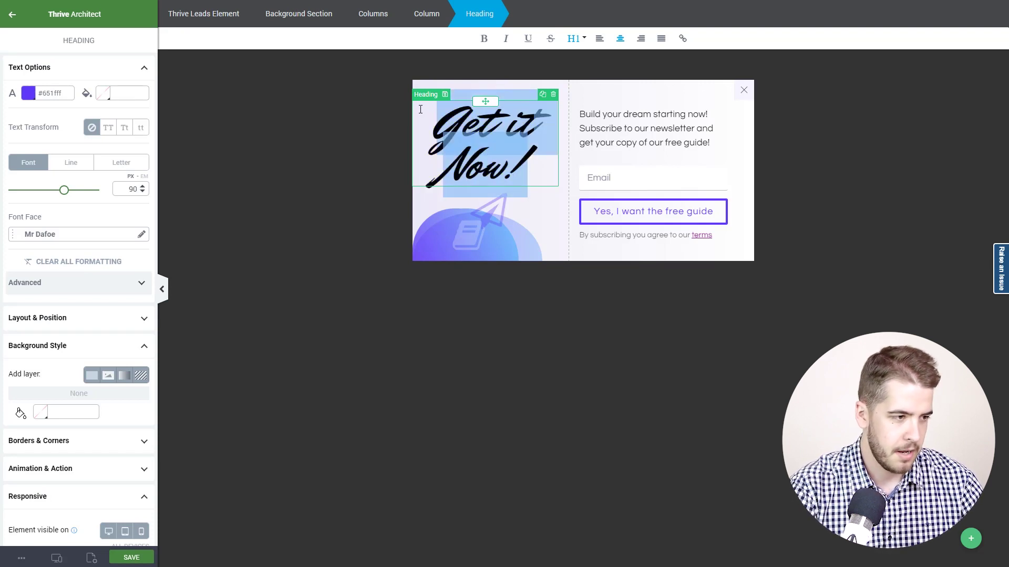
pyautogui.write('Sign U')
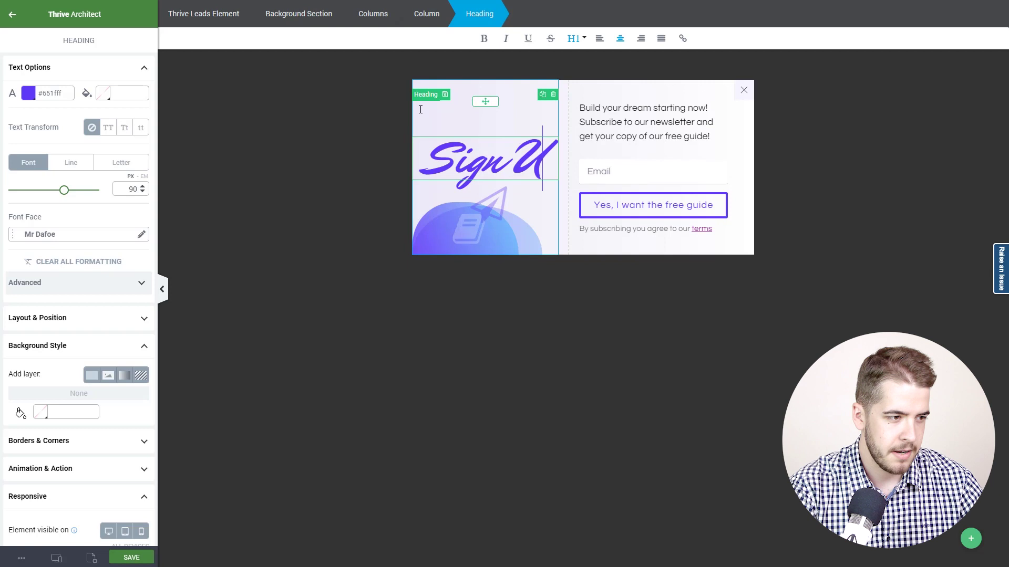
pyautogui.write('p Today!')
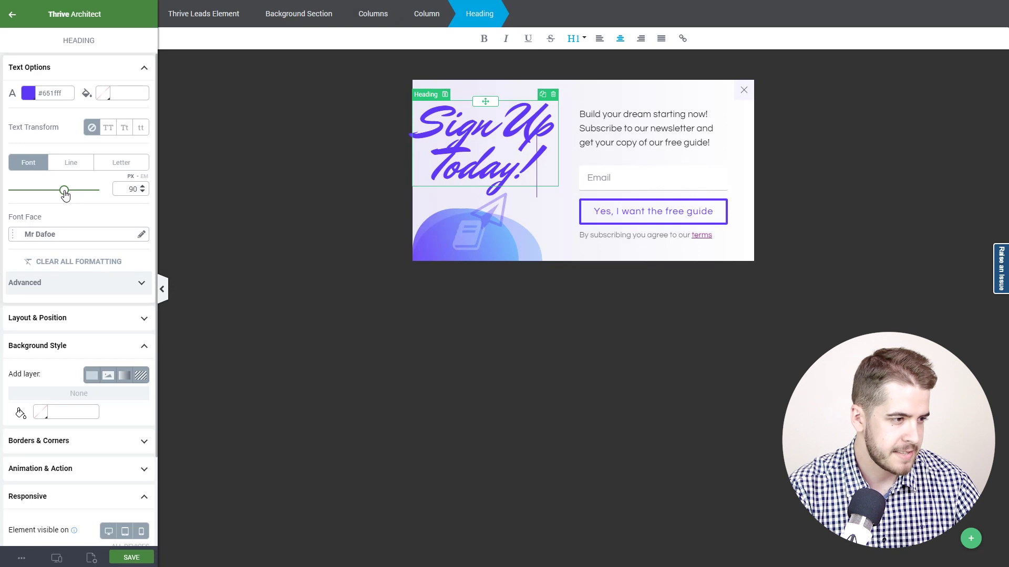
pyautogui.moveTo(64, 193); pyautogui.dragTo(60, 194)
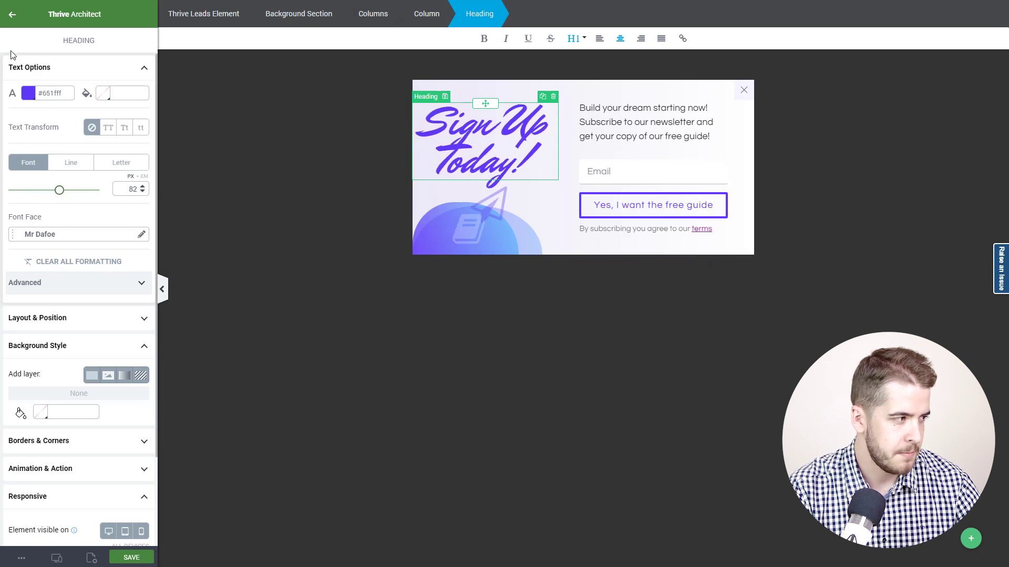
pyautogui.click(208, 165)
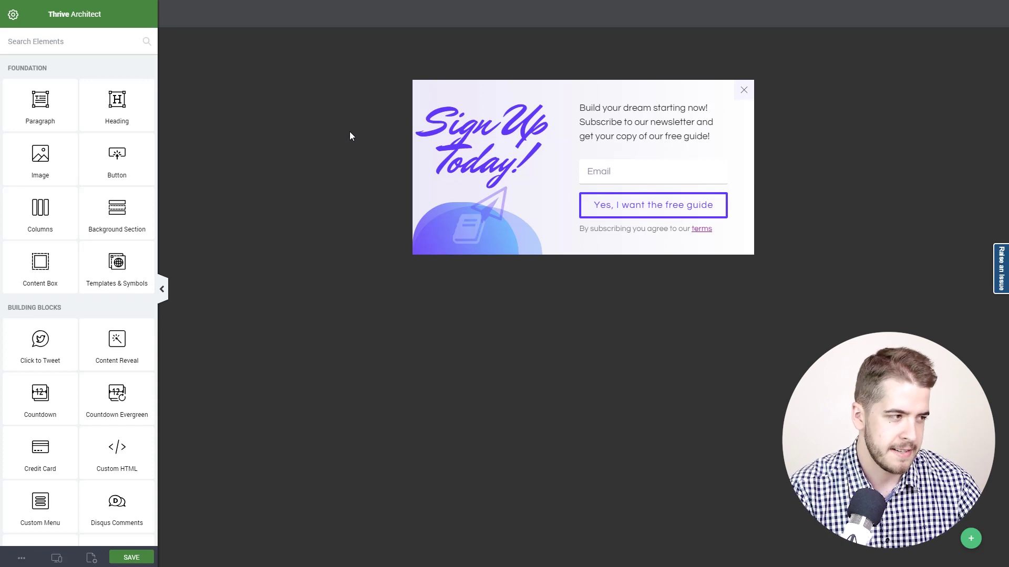
# From the form's template settings, apply the Typography V2 1-step opt-in template.
pyautogui.click(13, 15)
pyautogui.click(124, 52)
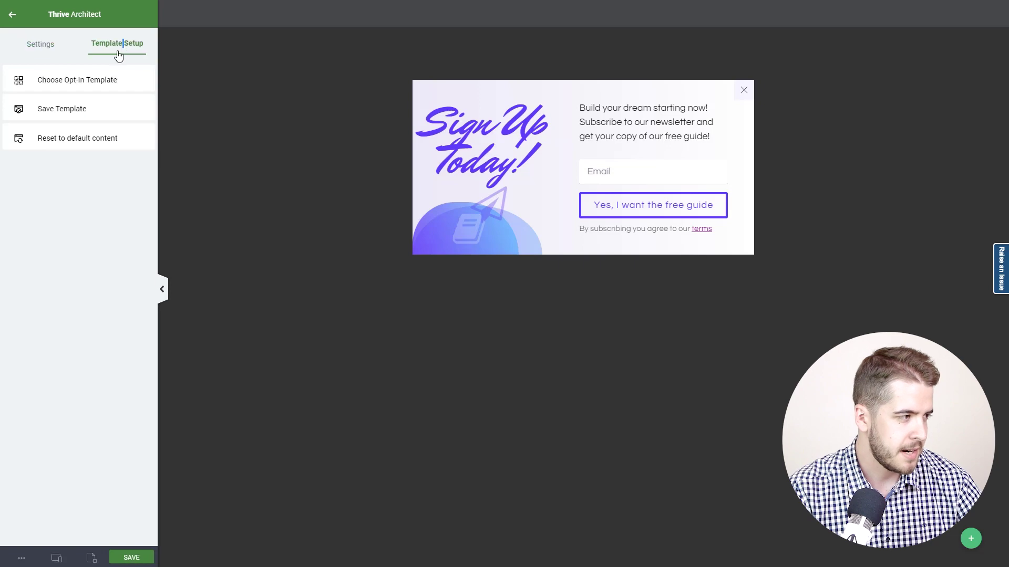
pyautogui.click(113, 80)
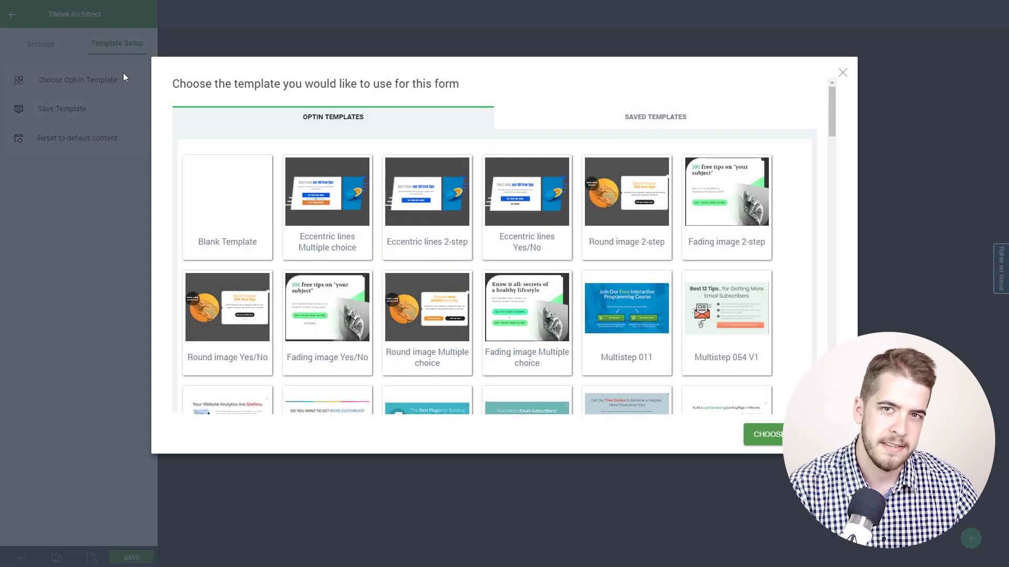
pyautogui.scroll(-7, 730, 107)
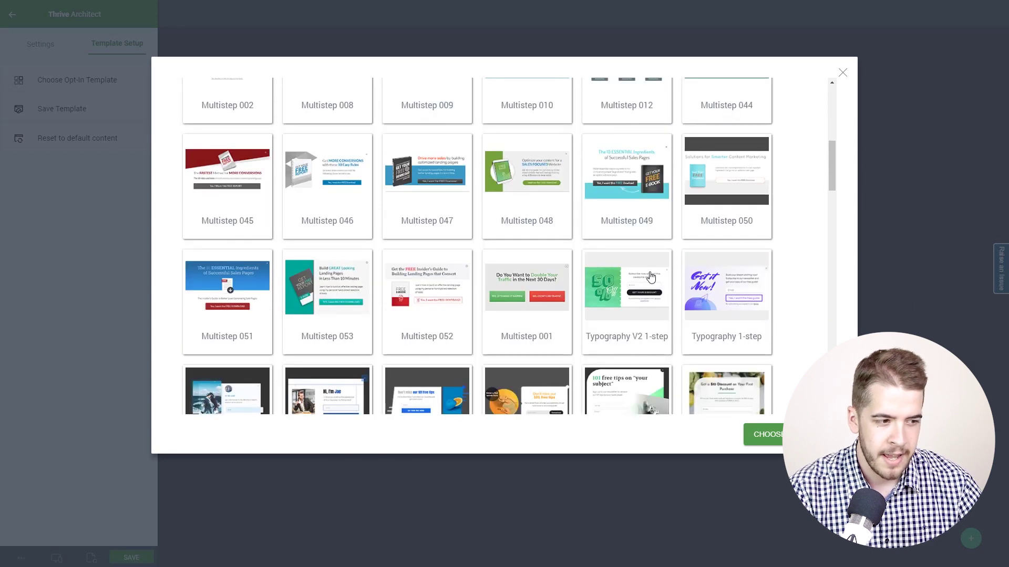
pyautogui.click(626, 295)
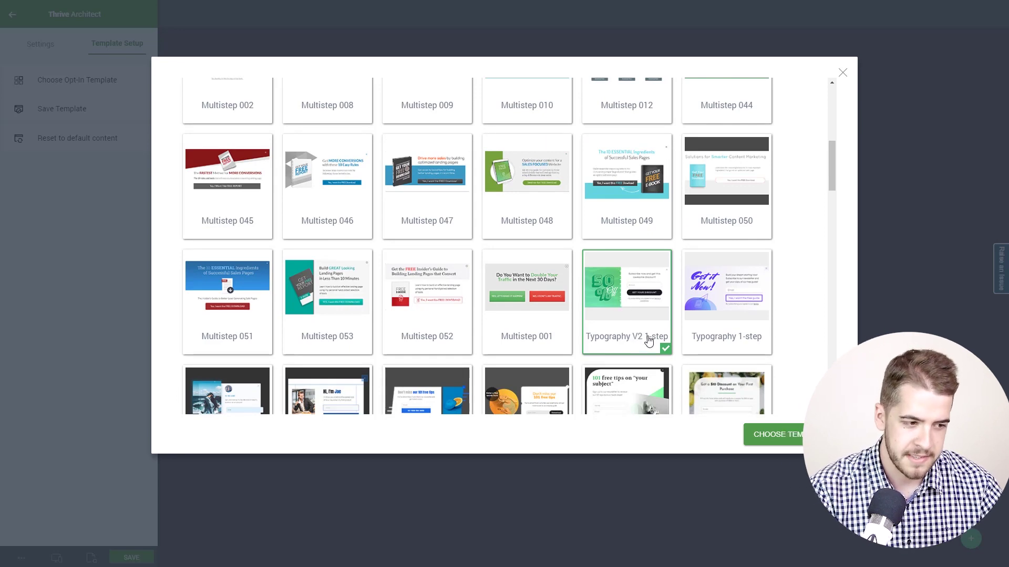
pyautogui.click(814, 437)
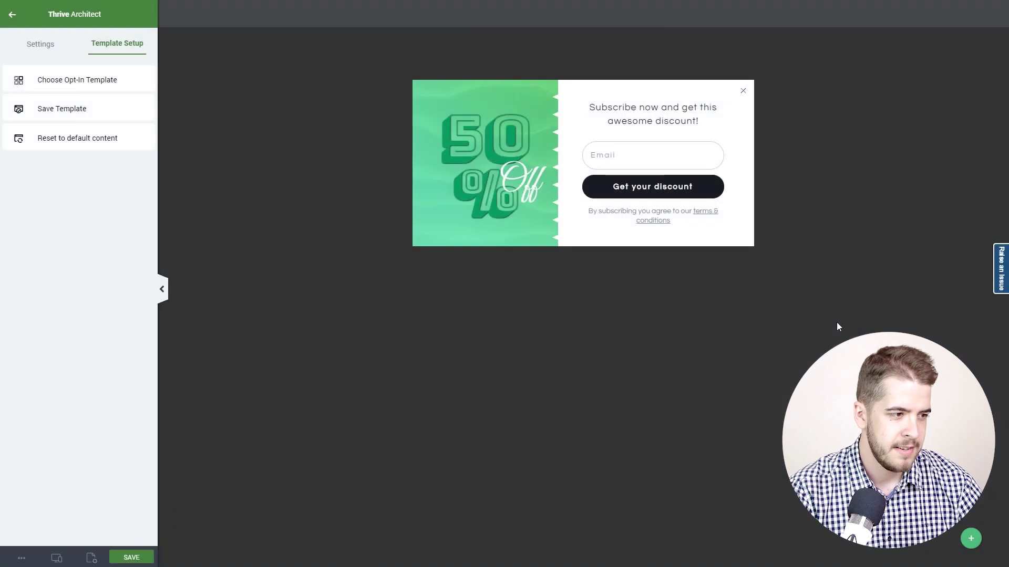
pyautogui.click(352, 251)
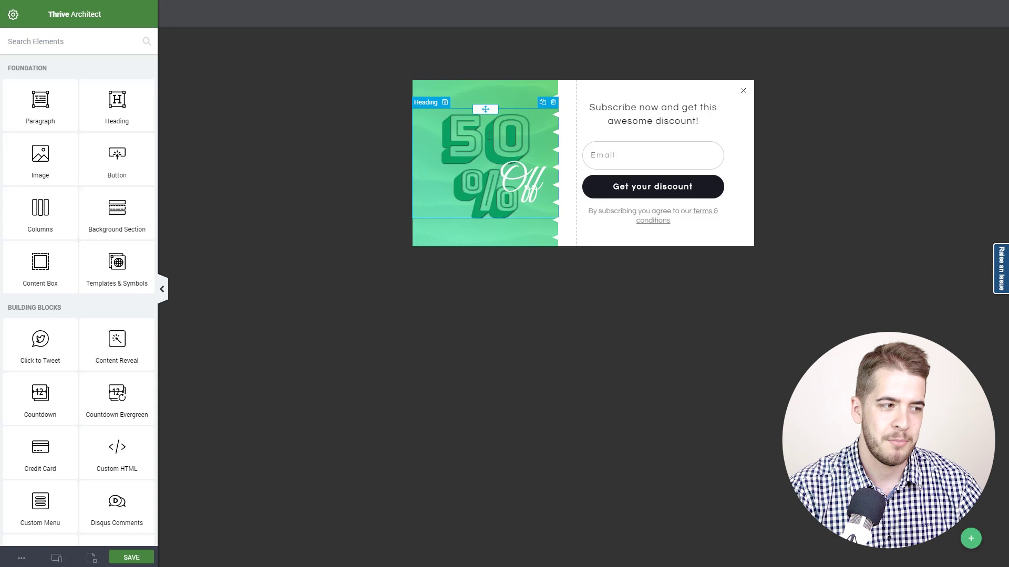
pyautogui.click(510, 178)
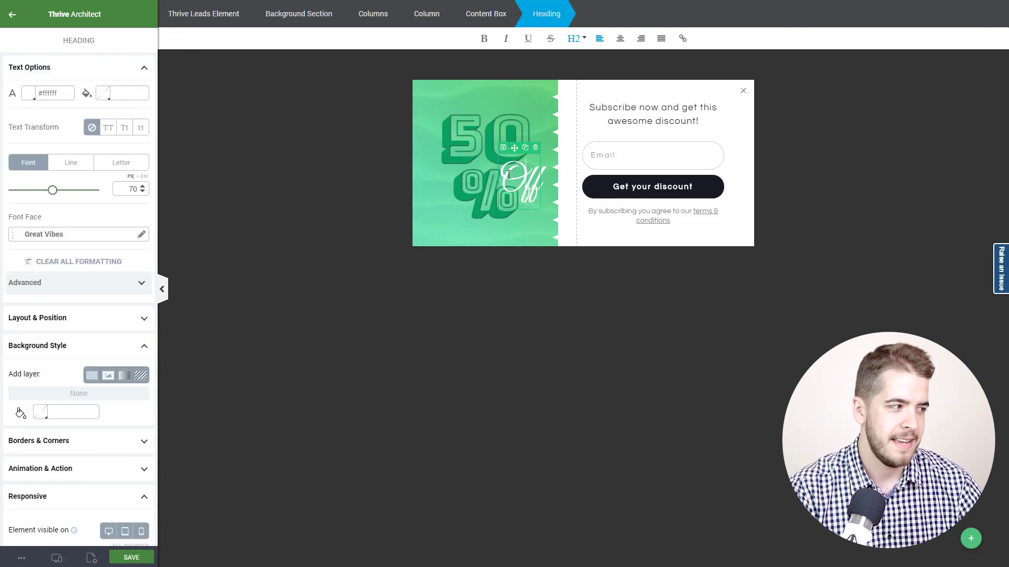
pyautogui.press('Escape')
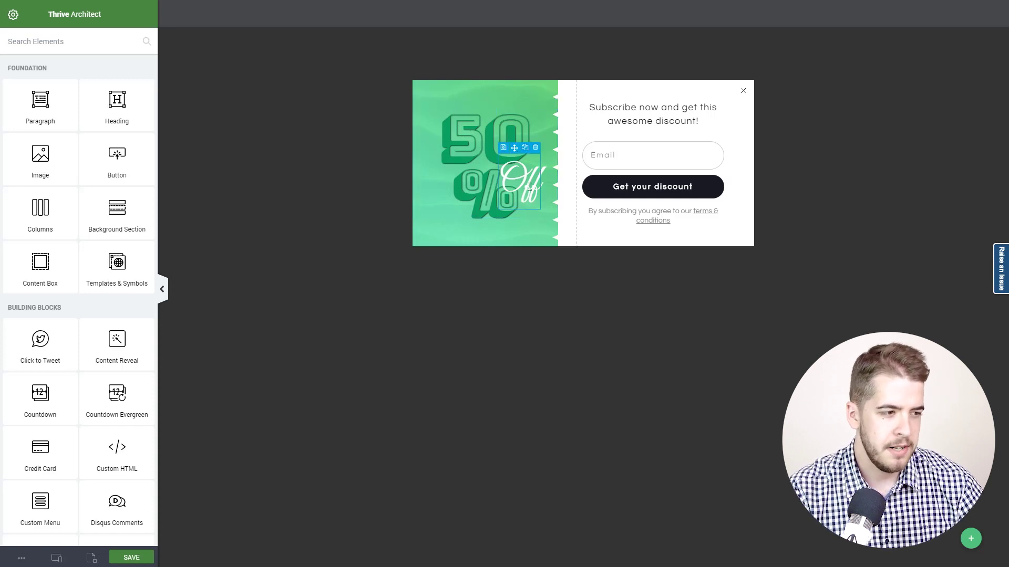
# Delete the 'Off' text, empty the '50%' heading, and set the empty heading to 39 px.
pyautogui.click(535, 149)
pyautogui.click(526, 199)
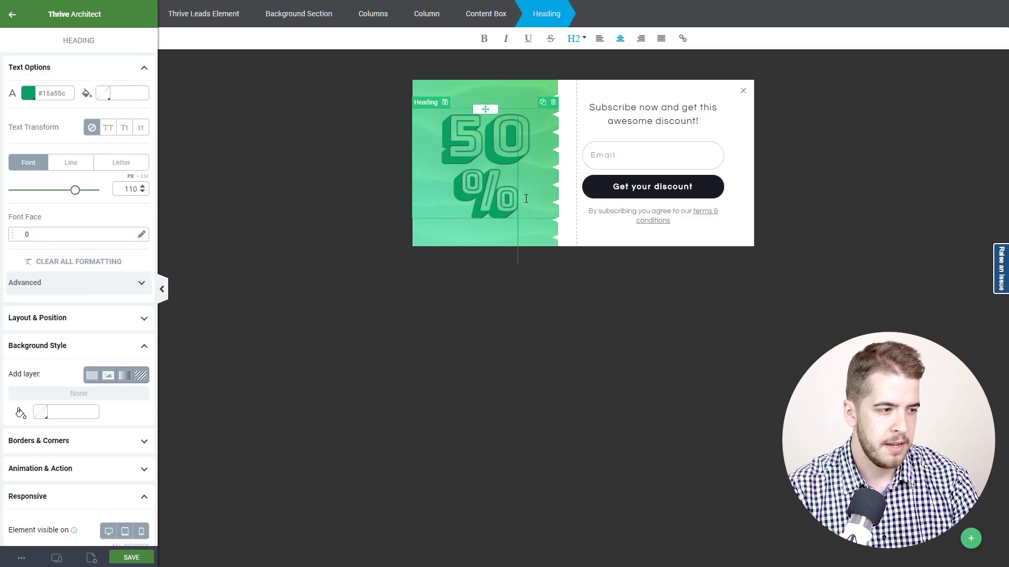
pyautogui.press('BackSpace')
pyautogui.press('BackSpace')
pyautogui.press('BackSpace')
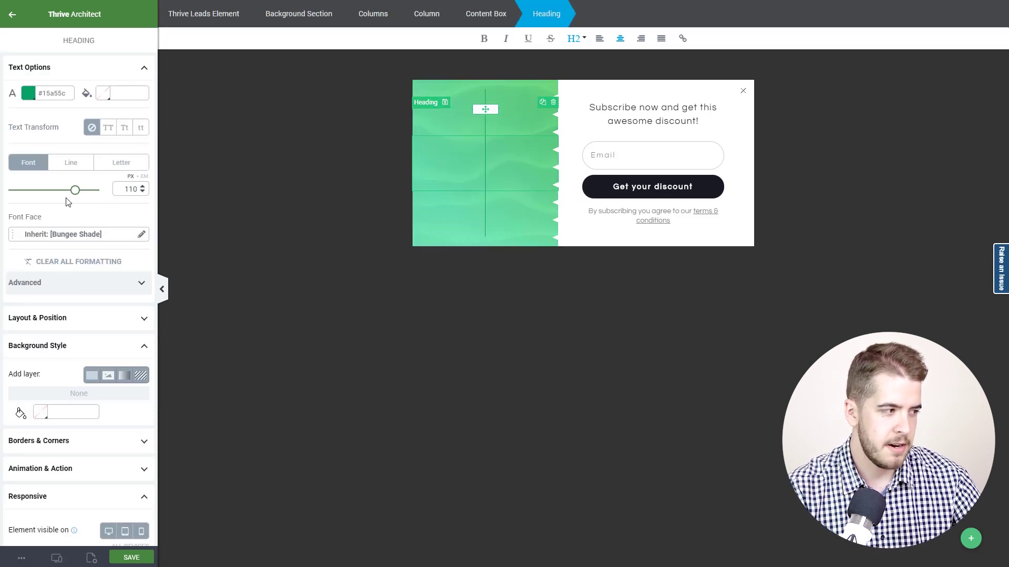
pyautogui.moveTo(74, 192); pyautogui.dragTo(23, 194)
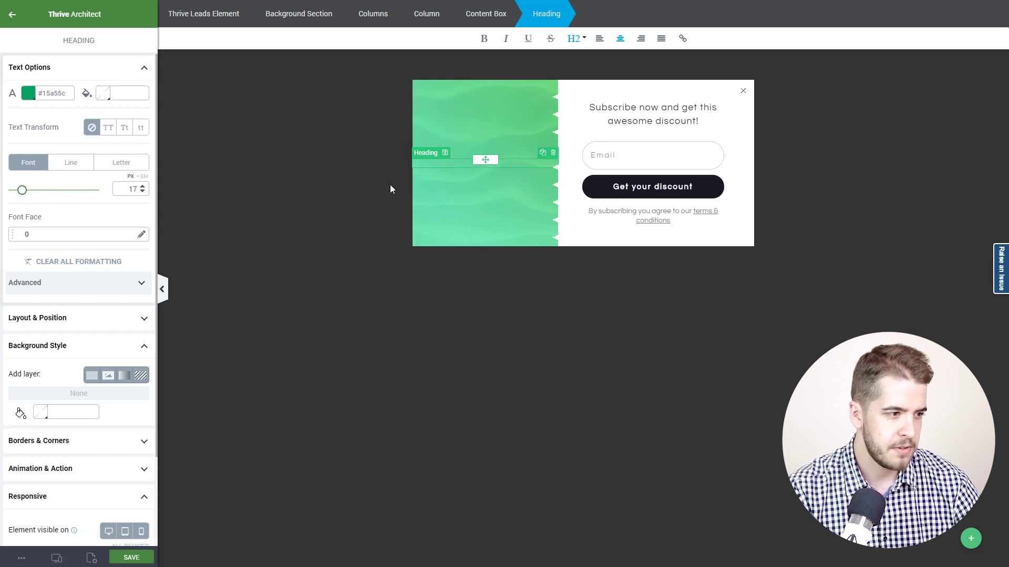
pyautogui.click(464, 164)
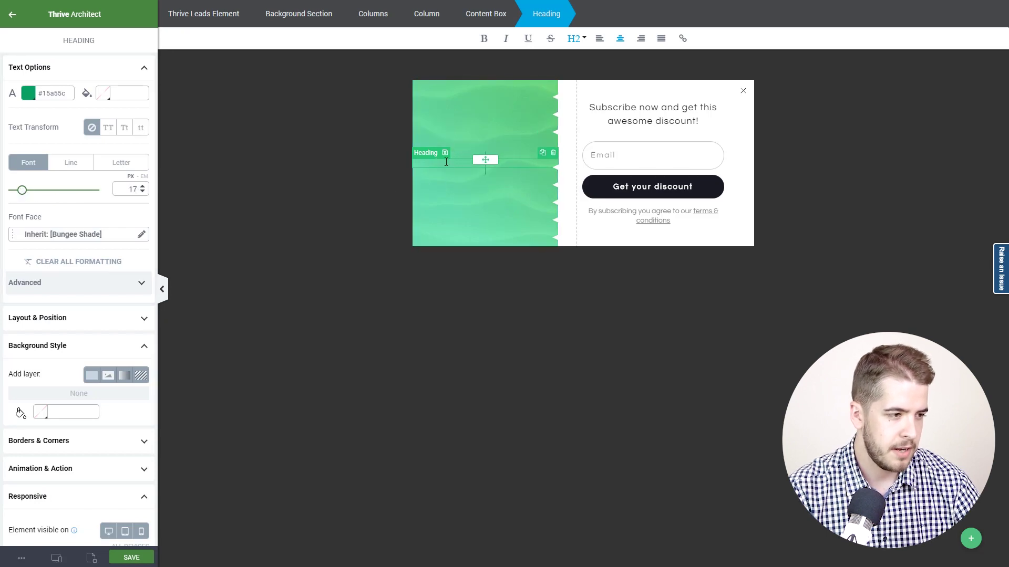
pyautogui.moveTo(22, 190); pyautogui.dragTo(33, 193)
pyautogui.click(71, 162)
pyautogui.click(462, 164)
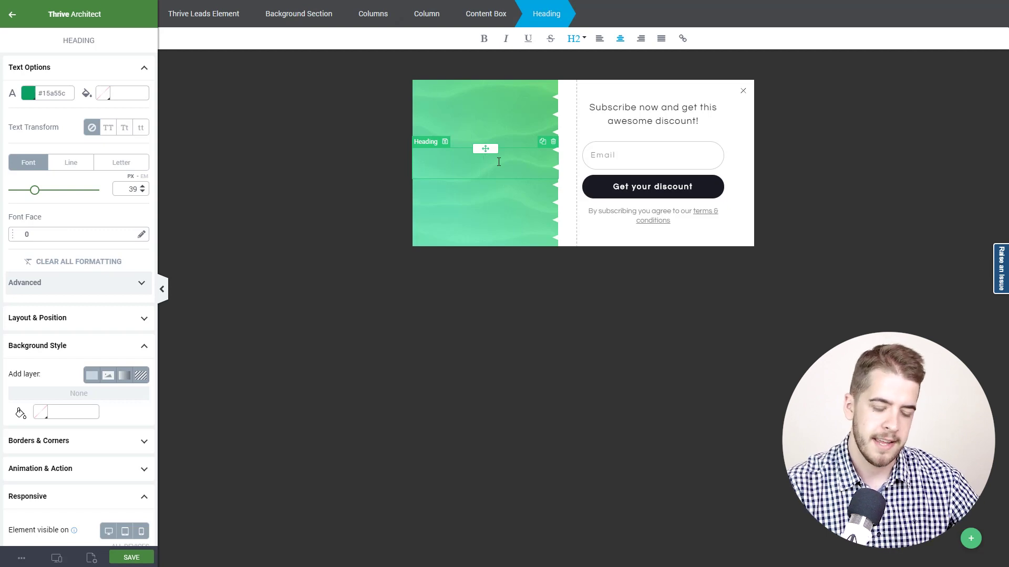
# Type SIGN, duplicate that heading twice, and retype the copies as UP and TODAY.
pyautogui.write('SIGN')
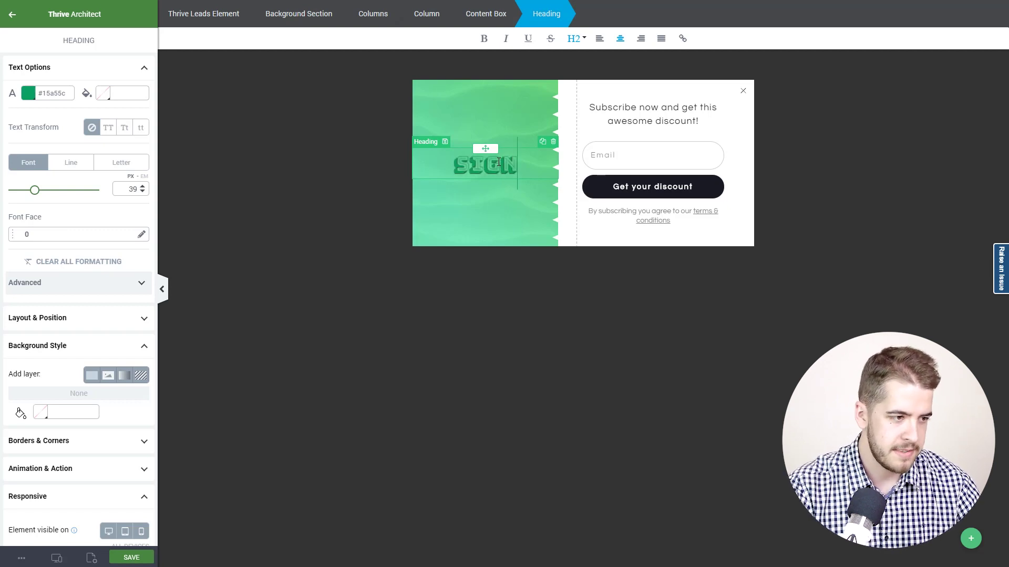
pyautogui.click(542, 141)
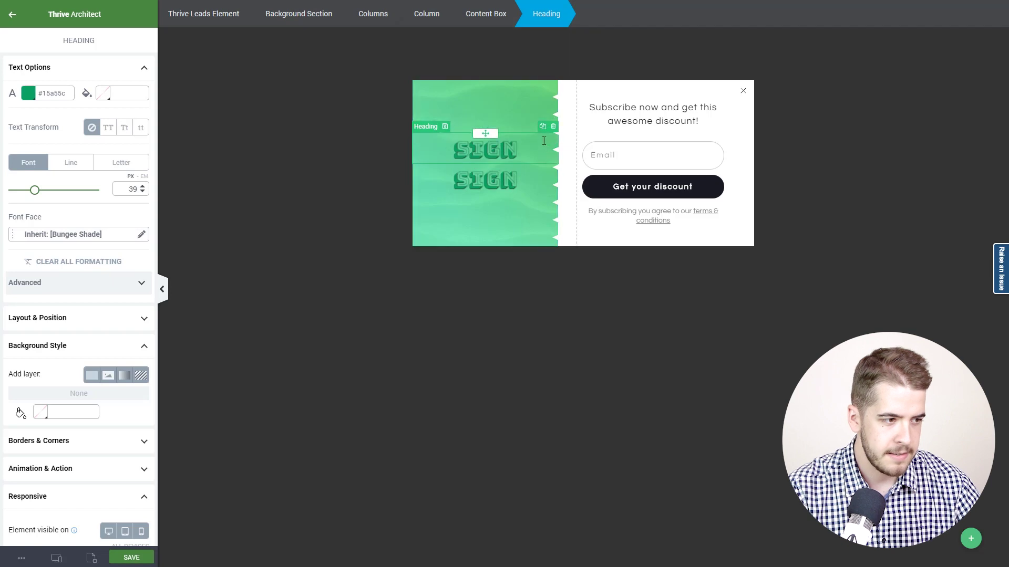
pyautogui.click(543, 128)
pyautogui.click(522, 162)
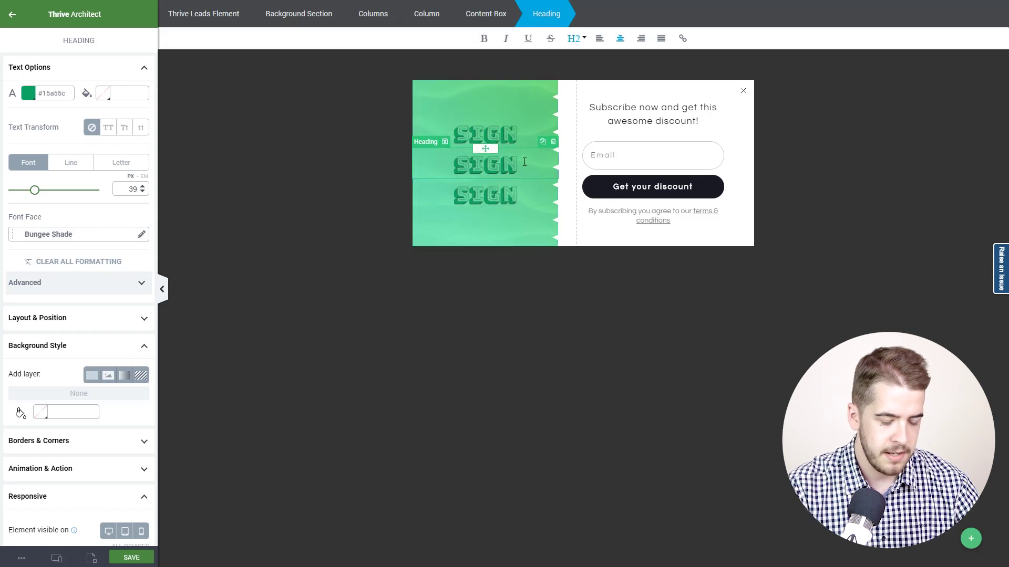
pyautogui.press('BackSpace')
pyautogui.press('BackSpace')
pyautogui.press('BackSpace')
pyautogui.press('BackSpace')
pyautogui.write('UP')
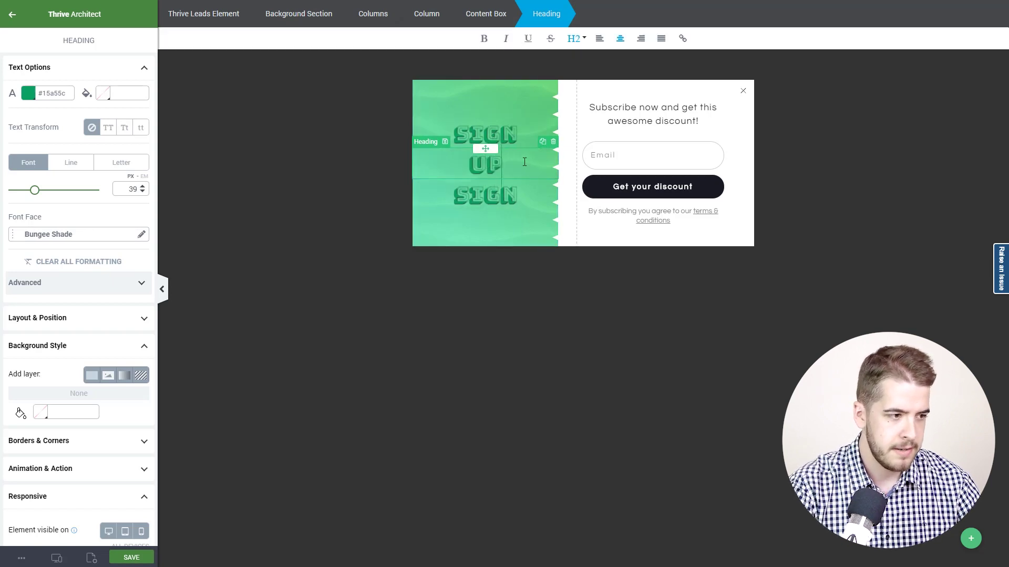
pyautogui.click(462, 195)
pyautogui.press('BackSpace')
pyautogui.press('BackSpace')
pyautogui.press('BackSpace')
pyautogui.press('BackSpace')
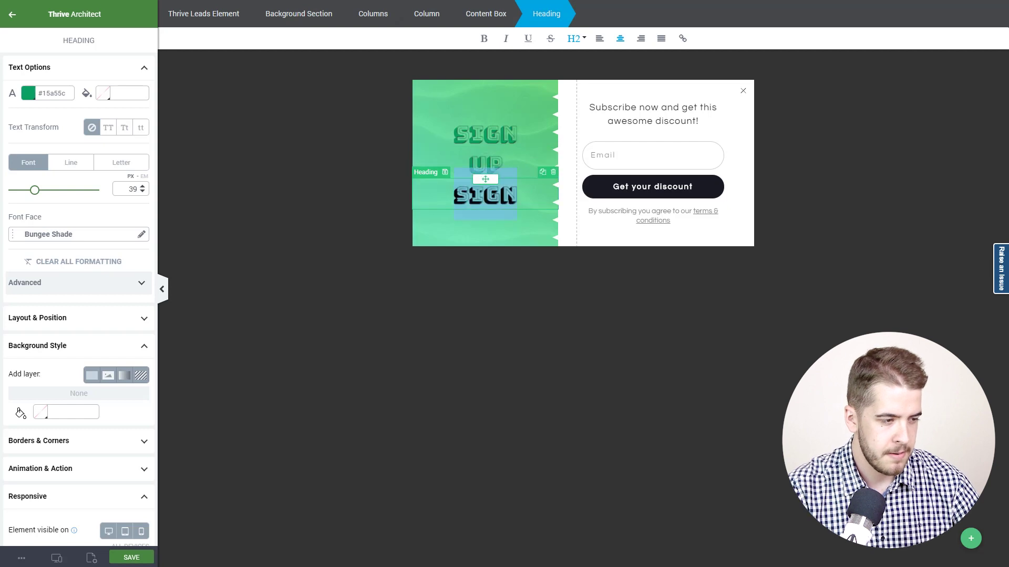
pyautogui.write('TODAY')
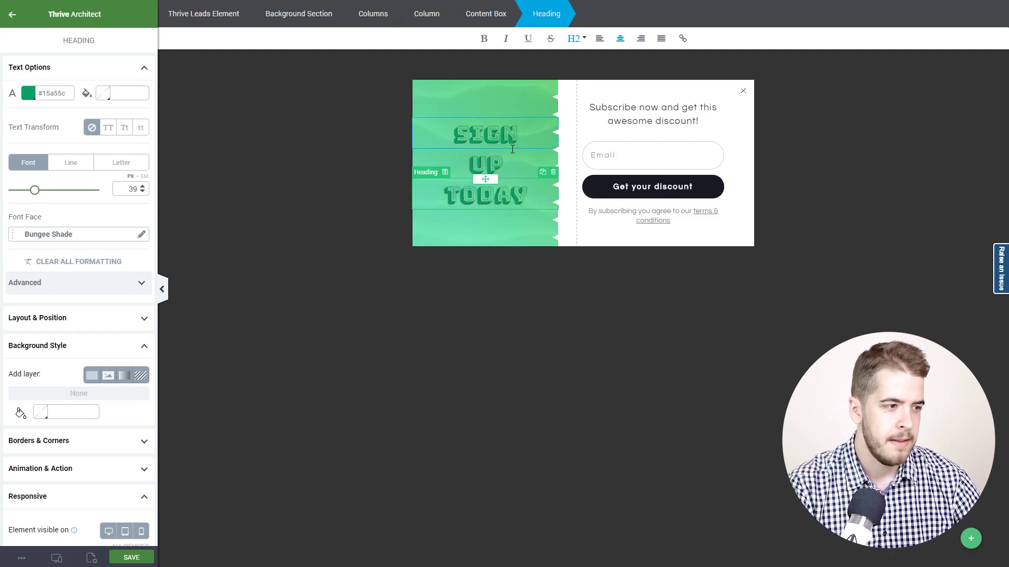
pyautogui.click(520, 139)
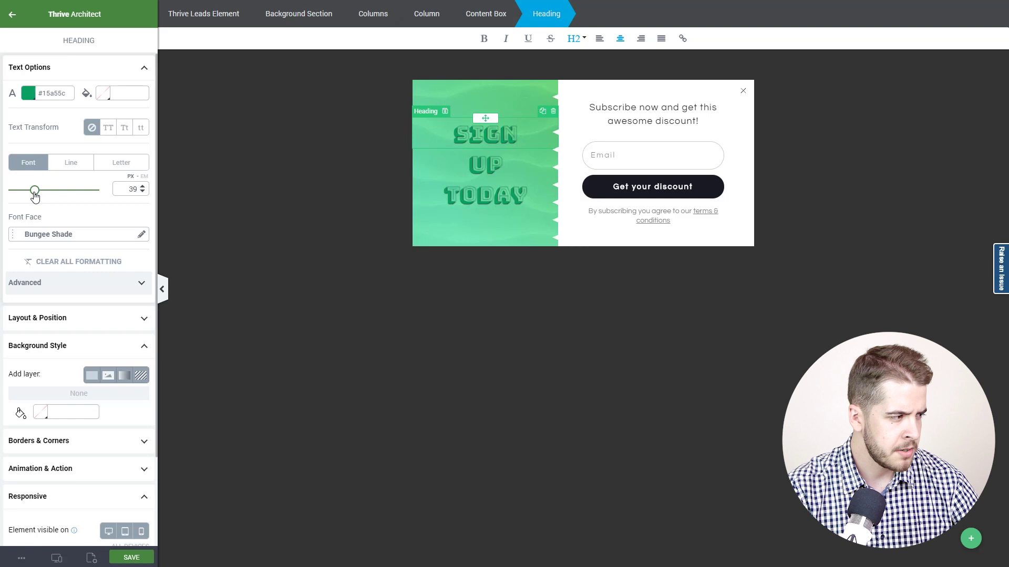
# Enlarge SIGN to 62 px and UP to about 108 px.
pyautogui.moveTo(36, 193); pyautogui.dragTo(46, 192)
pyautogui.click(499, 175)
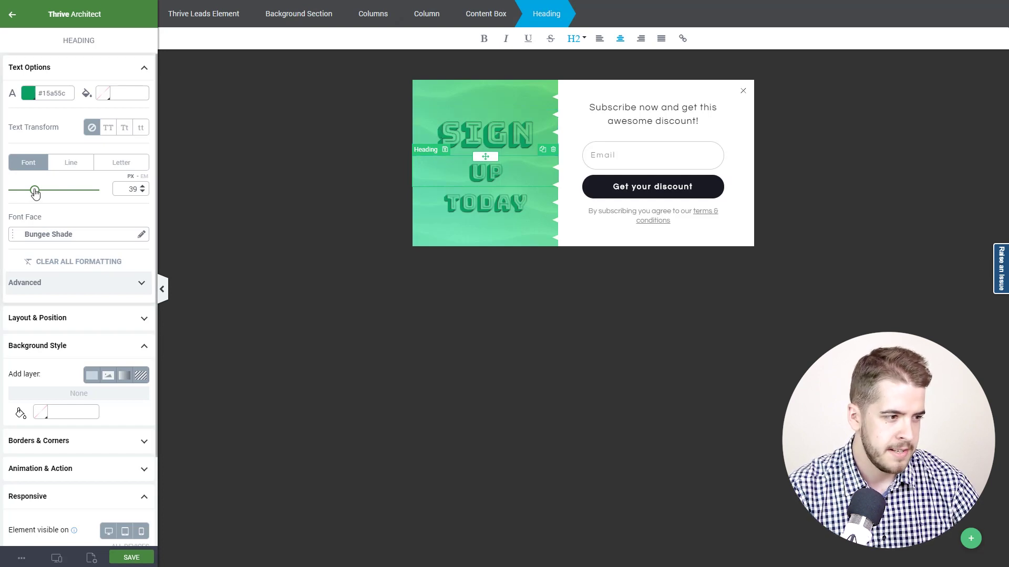
pyautogui.moveTo(35, 190)
pyautogui.mouseDown()
pyautogui.moveTo(74, 190)
pyautogui.moveTo(23, 196)
pyautogui.mouseUp()
# Tighten the line height of UP and of SIGN to about 1.2.
pyautogui.click(71, 163)
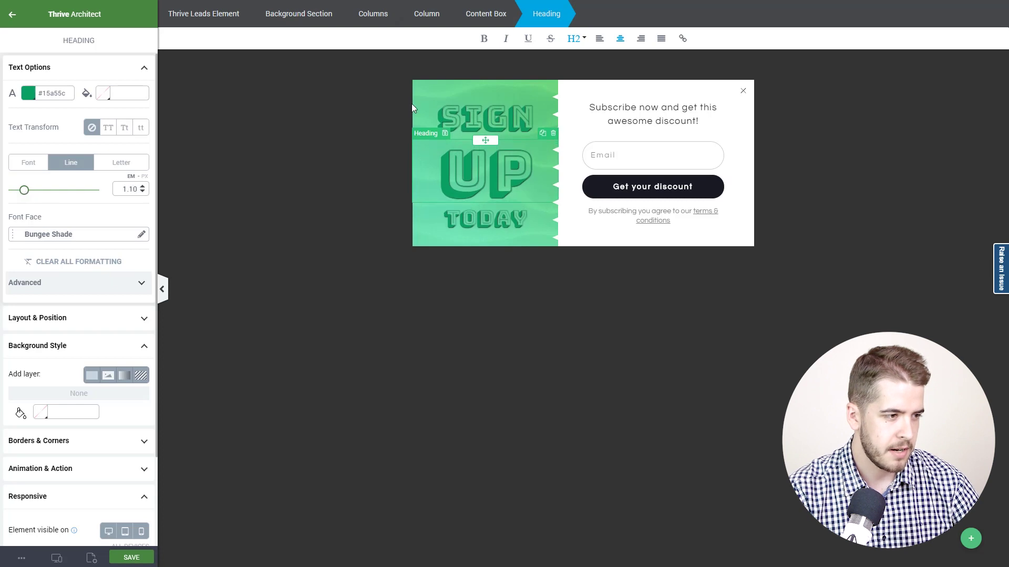
pyautogui.click(477, 111)
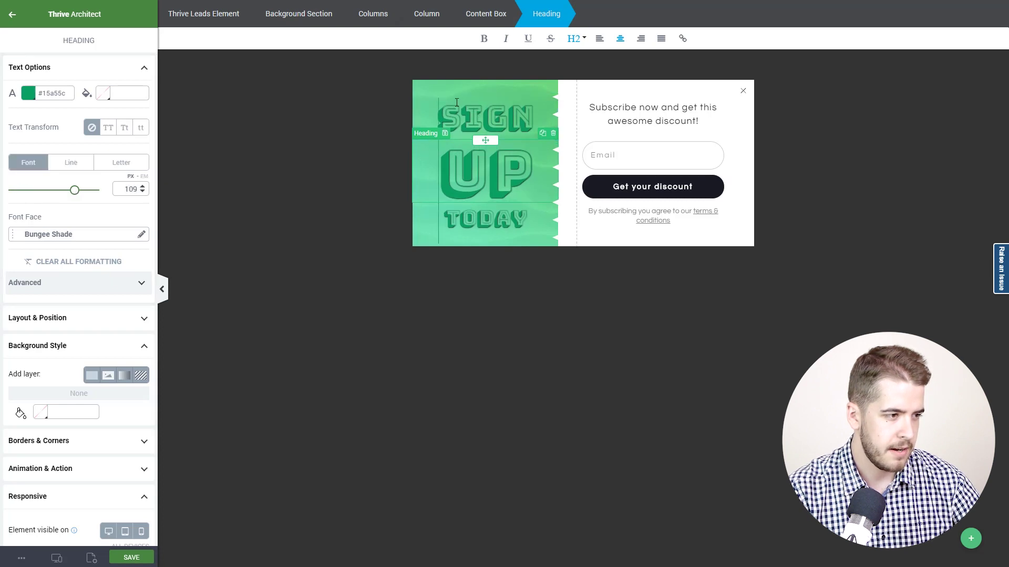
pyautogui.click(457, 103)
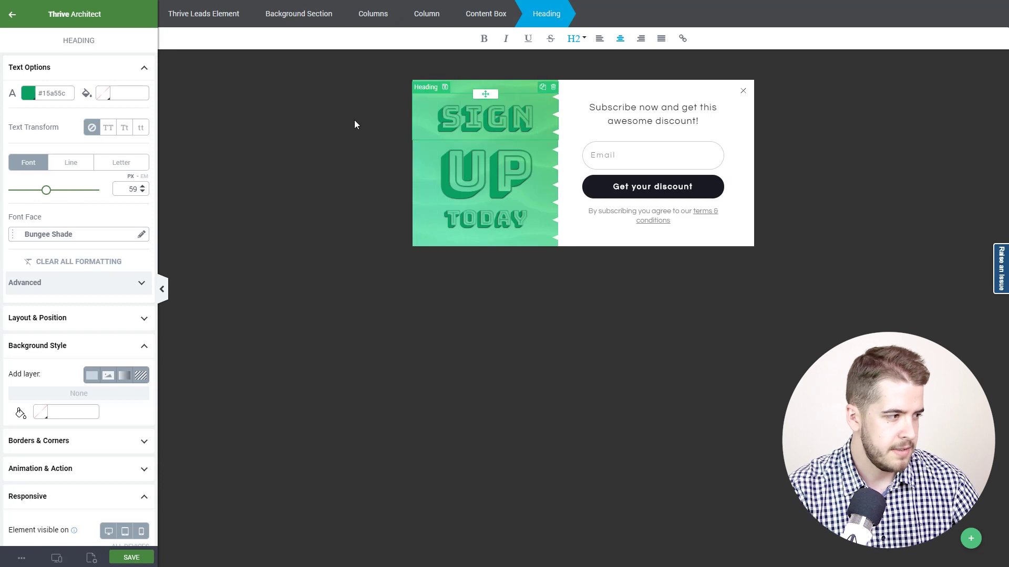
pyautogui.click(71, 162)
pyautogui.moveTo(29, 194); pyautogui.dragTo(24, 190)
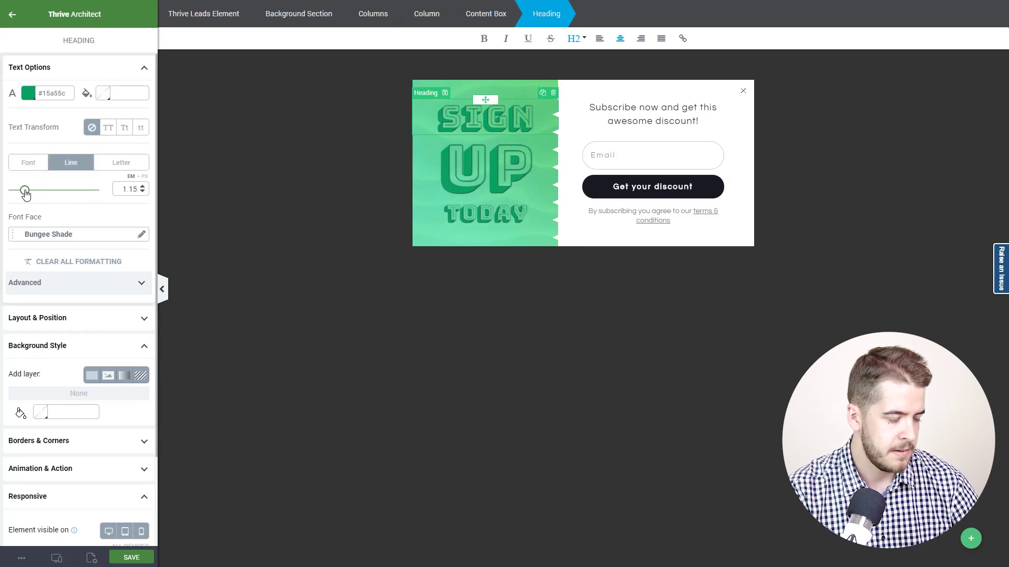
# Set SIGN's line height to 1.15, resize SIGN to 57 px and TODAY to 41 px.
pyautogui.click(503, 214)
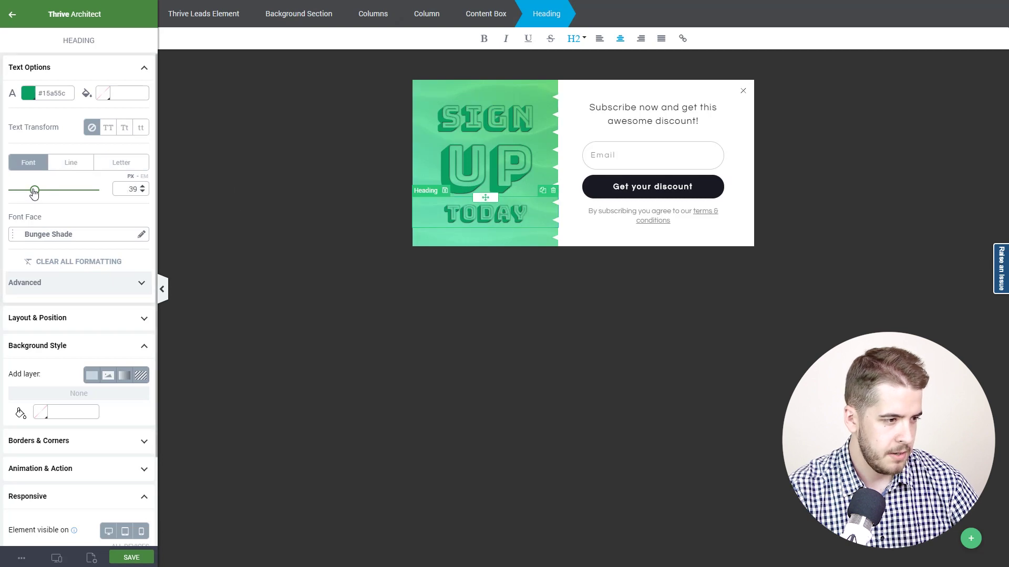
pyautogui.moveTo(34, 193); pyautogui.dragTo(38, 192)
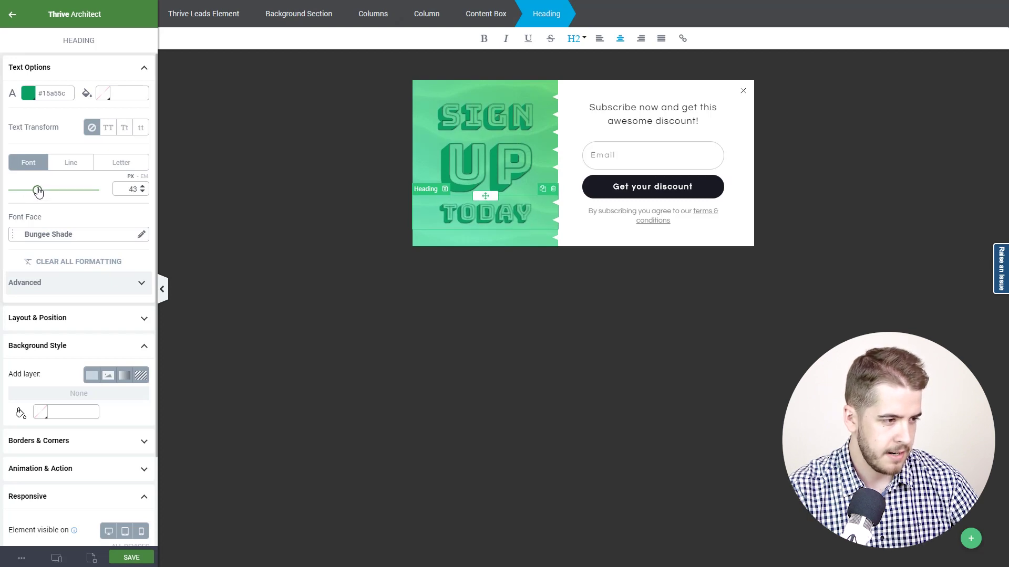
pyautogui.click(450, 107)
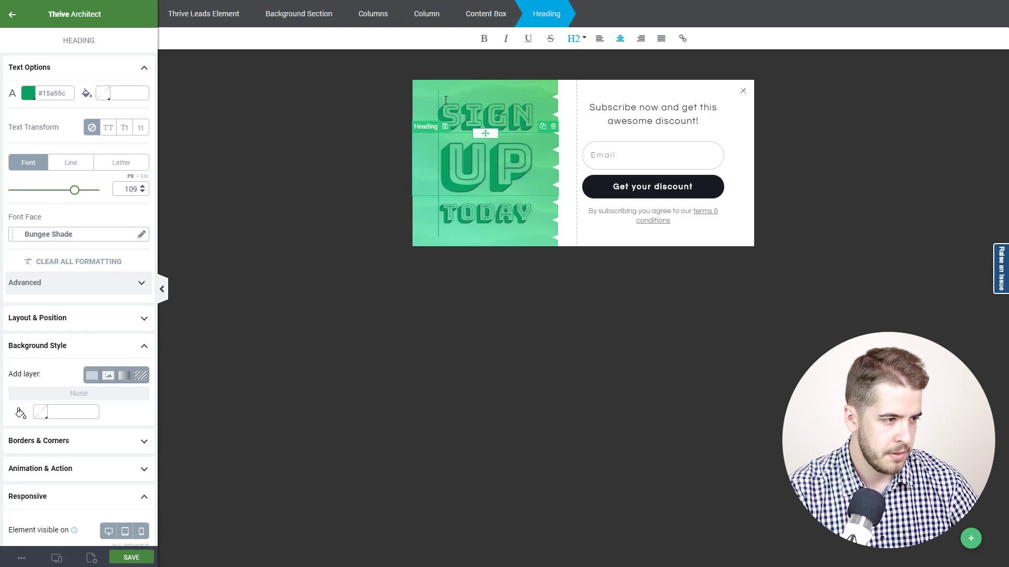
pyautogui.moveTo(74, 190); pyautogui.dragTo(46, 192)
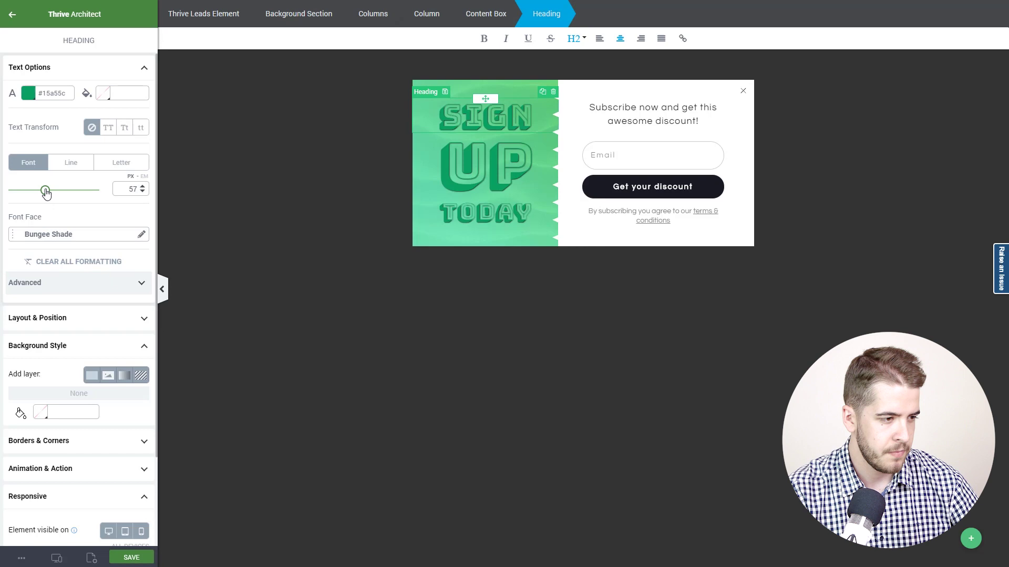
pyautogui.click(274, 255)
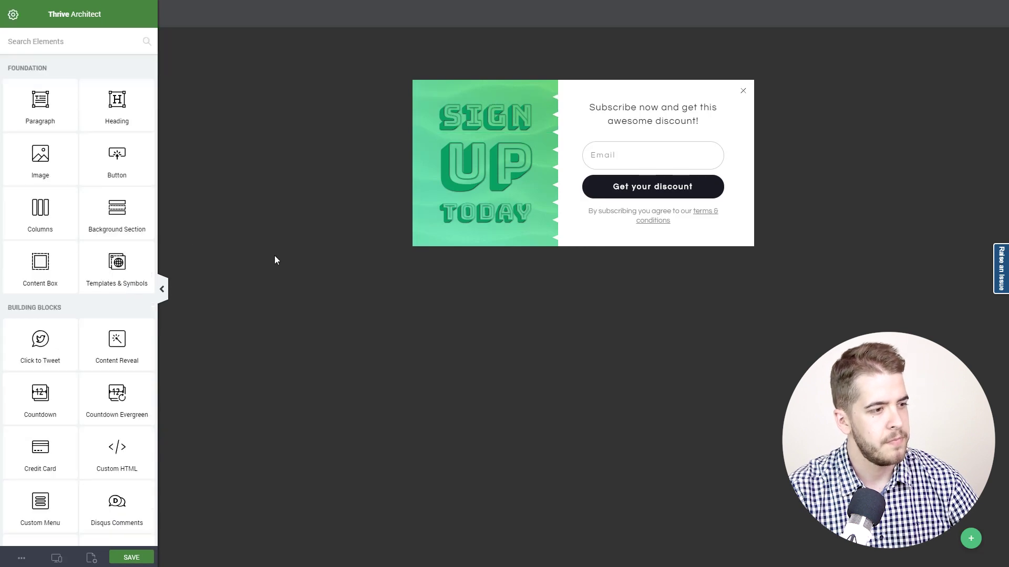
pyautogui.click(487, 214)
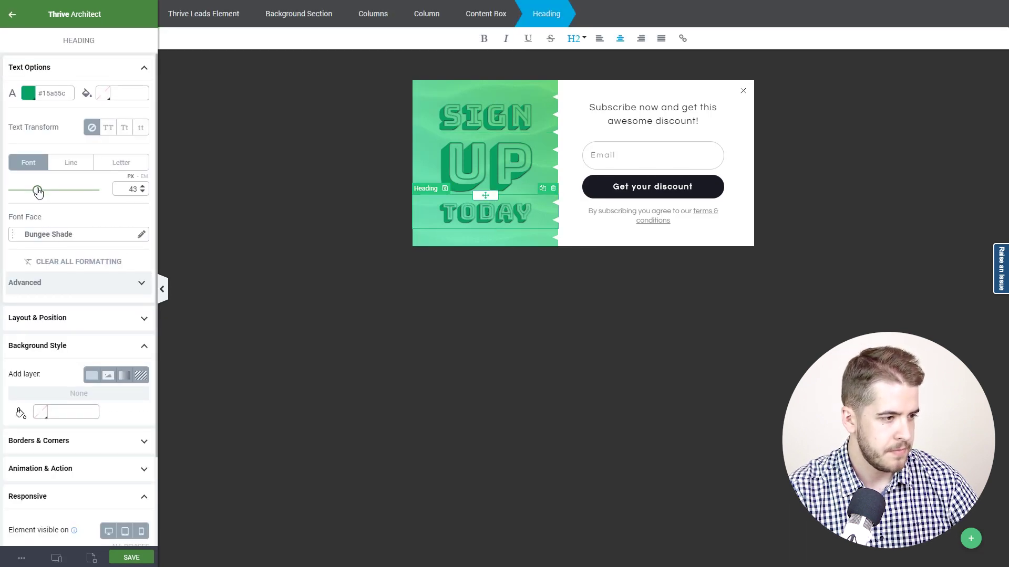
pyautogui.moveTo(38, 192); pyautogui.dragTo(37, 192)
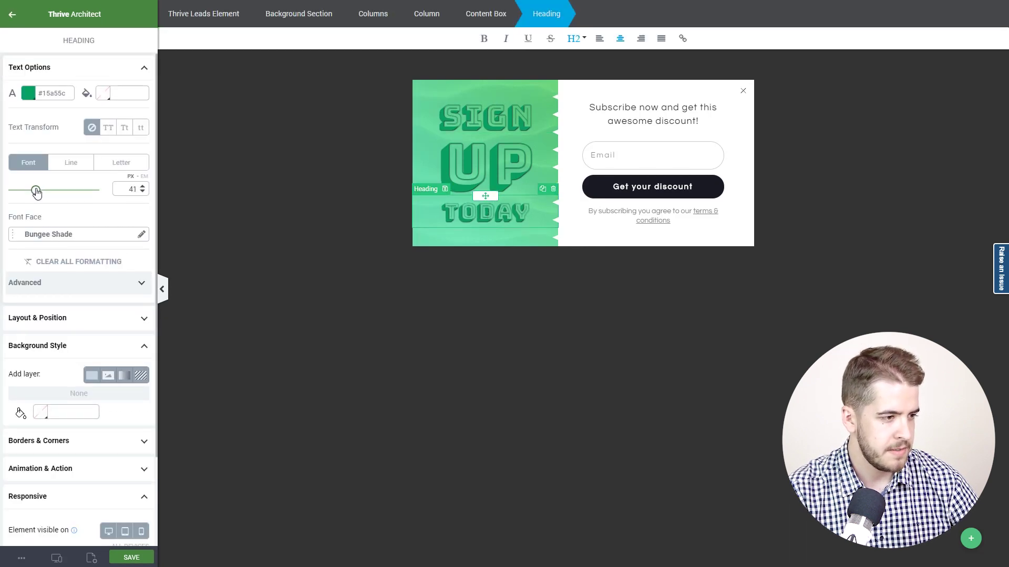
pyautogui.click(308, 267)
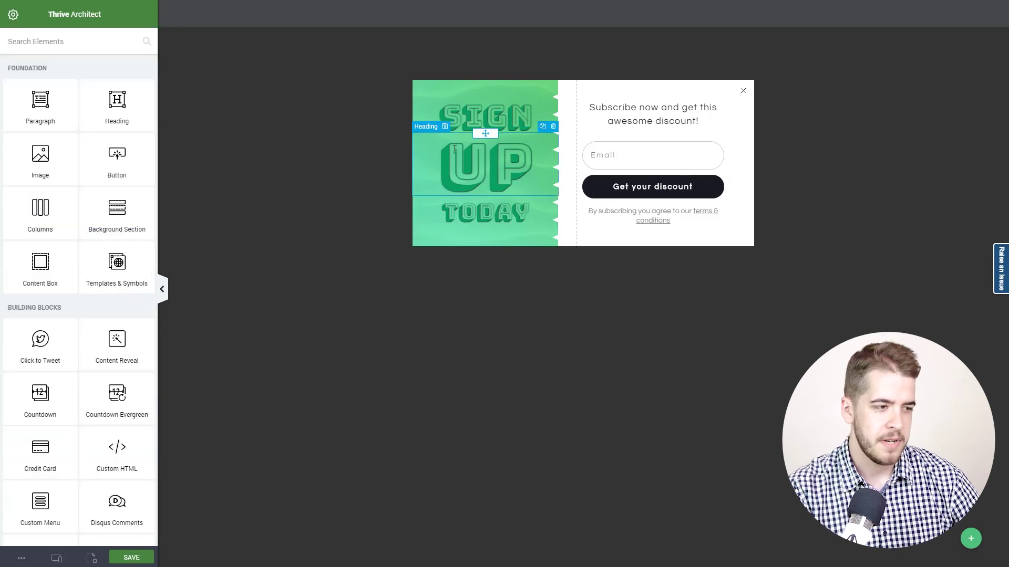